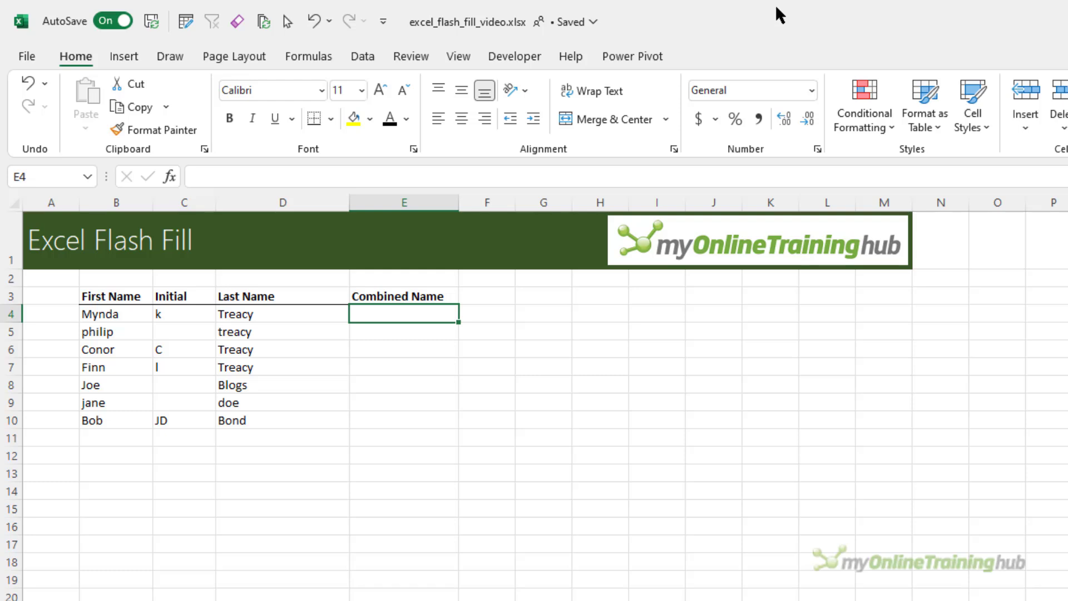
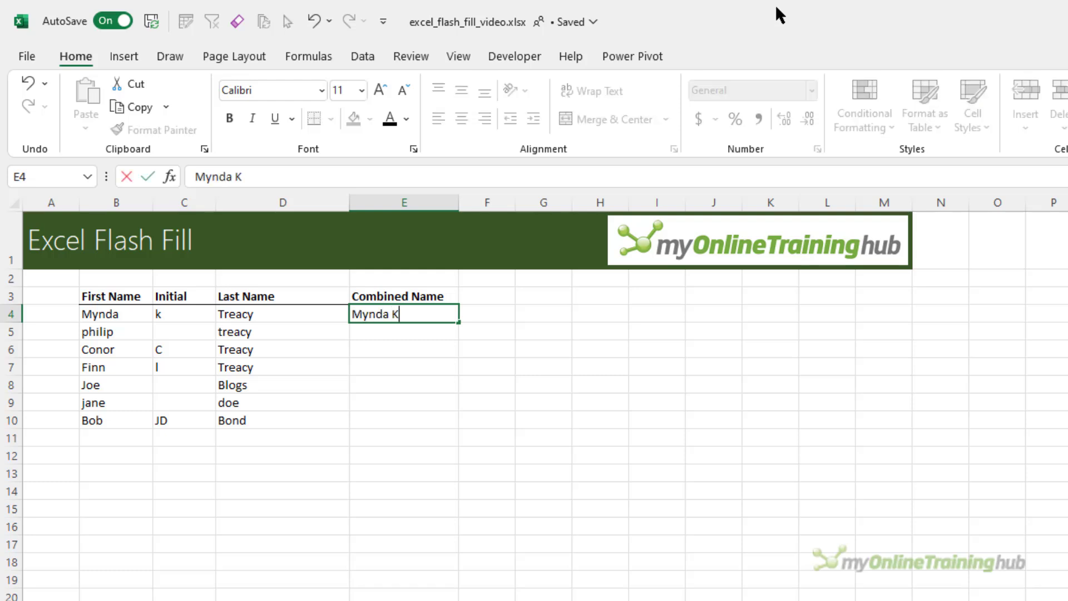
Type three example full names with initials in E4:E6 and accept the Flash Fill preview
key(Return)
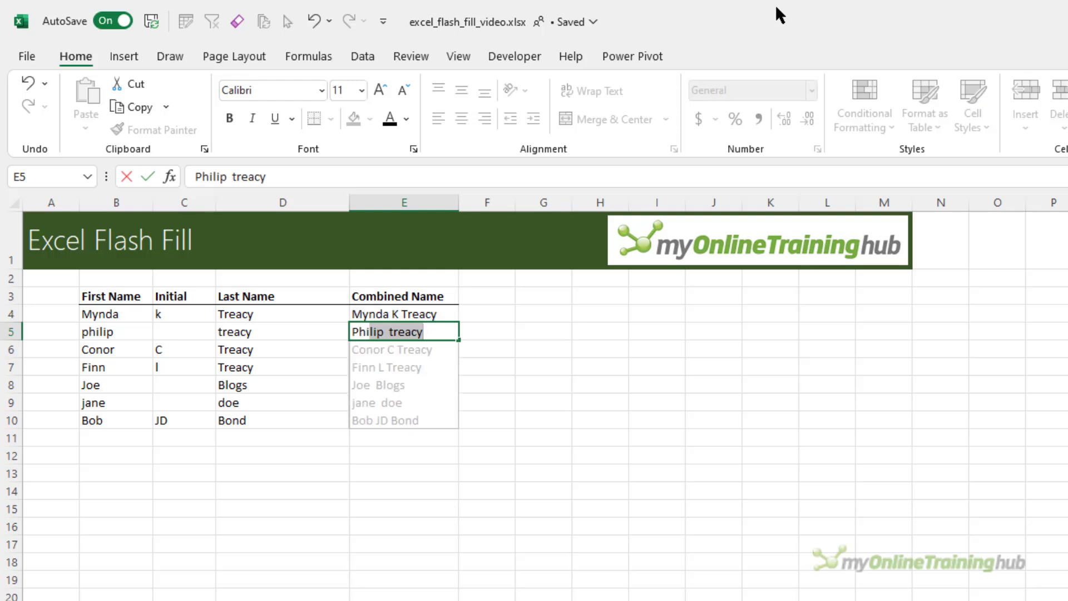
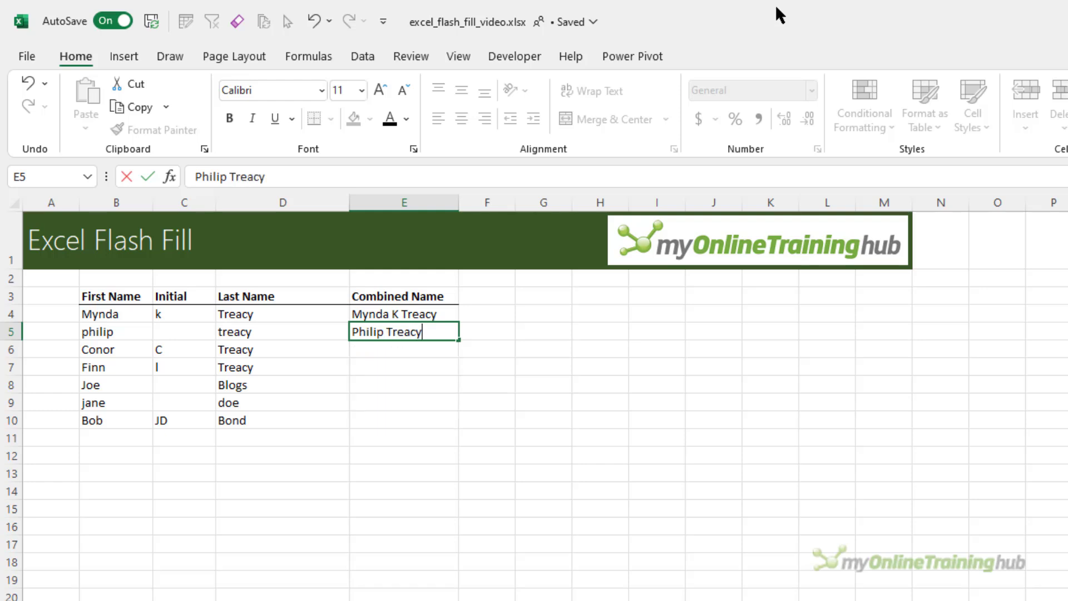
key(Return)
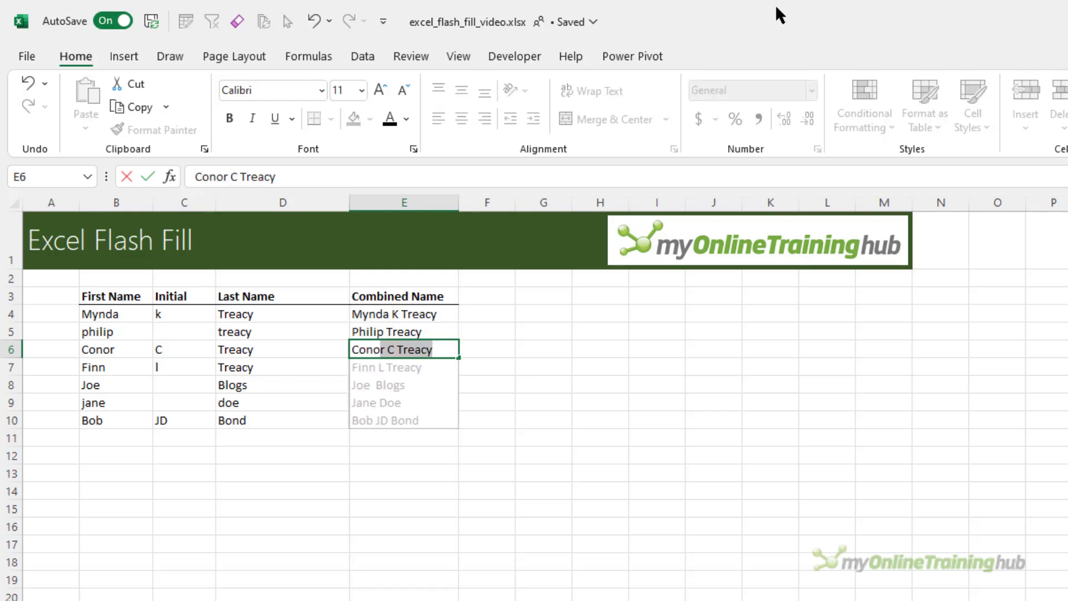
key(Return)
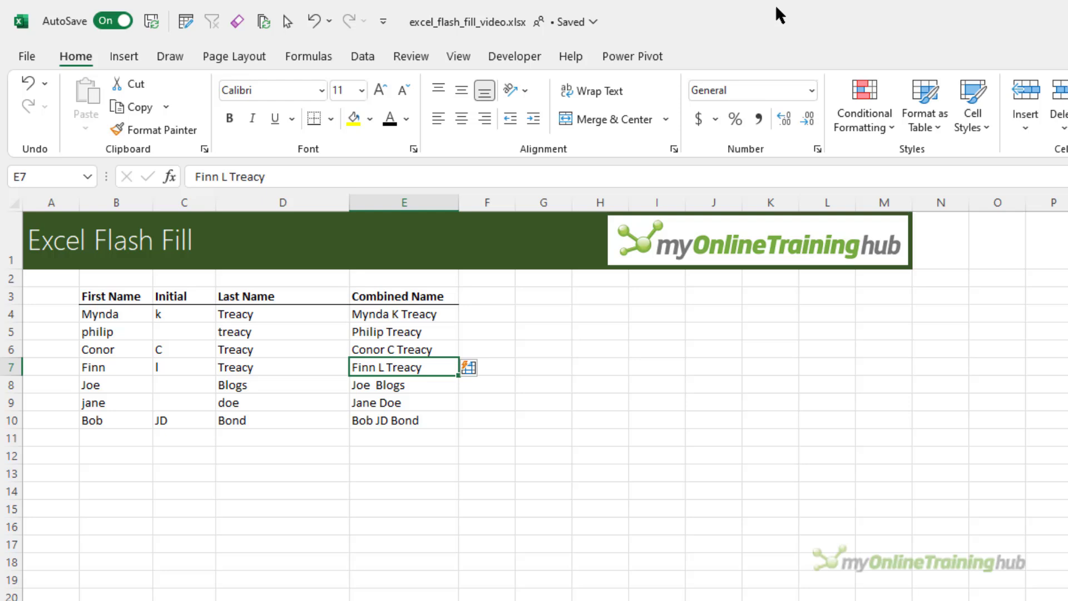
Use Flash Fill Options to select all 5 changed cells
click(483, 370)
key(Down)
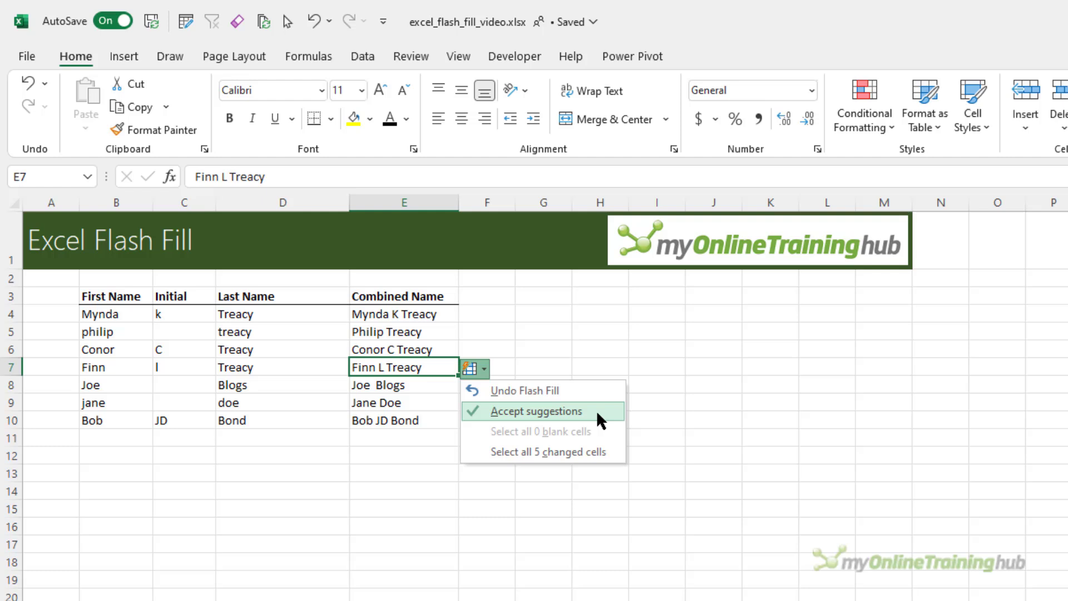
click(612, 452)
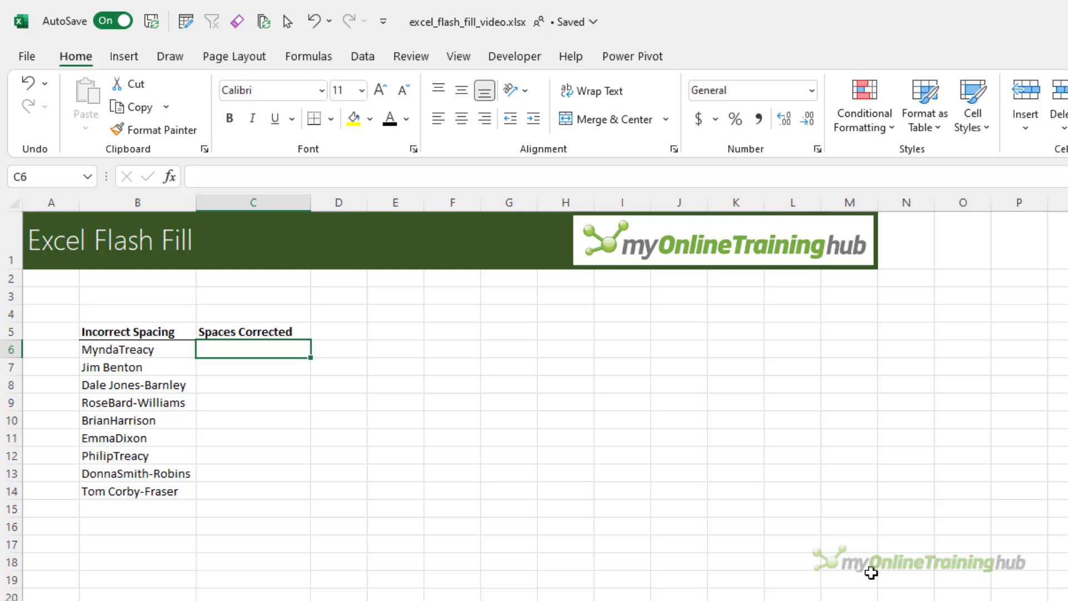
Enter three correctly spaced example names in C6:C8, one hyphenated, then Flash Fill the rest
key(Return)
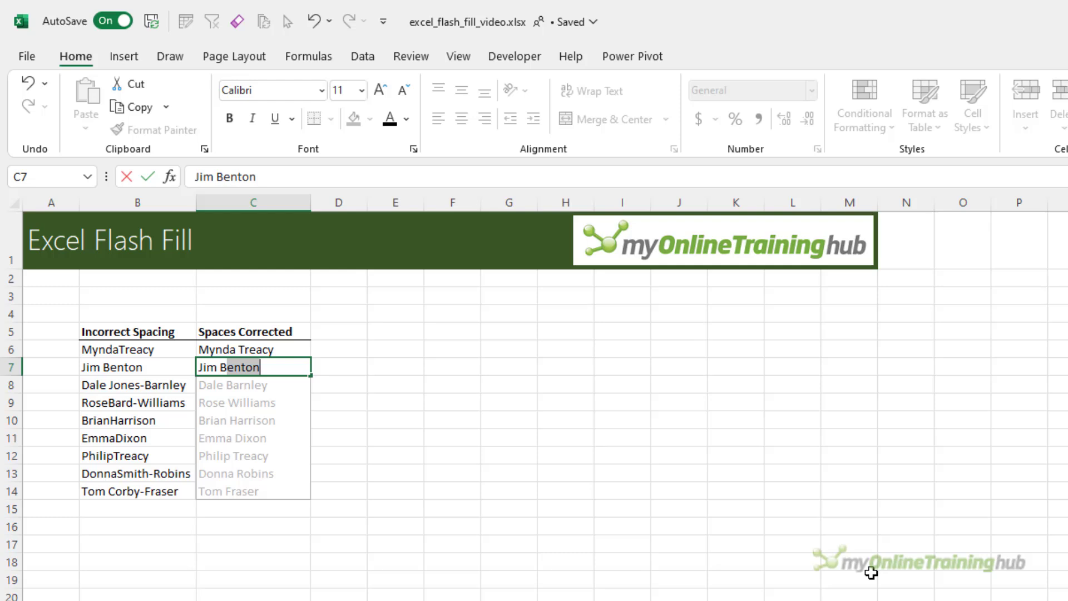
key(Return)
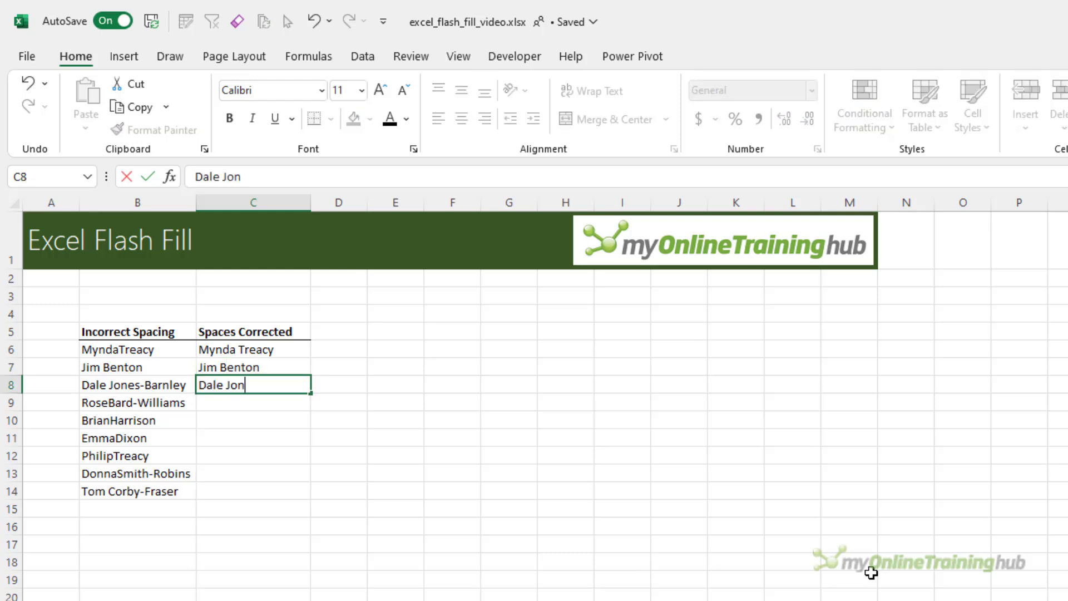
key(Return)
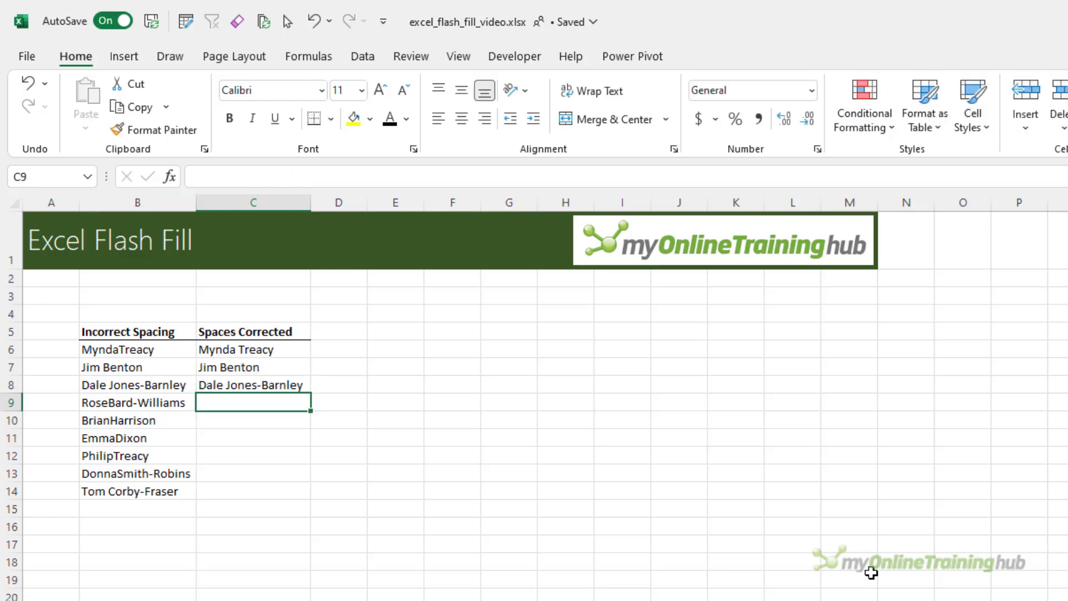
key(ctrl+e)
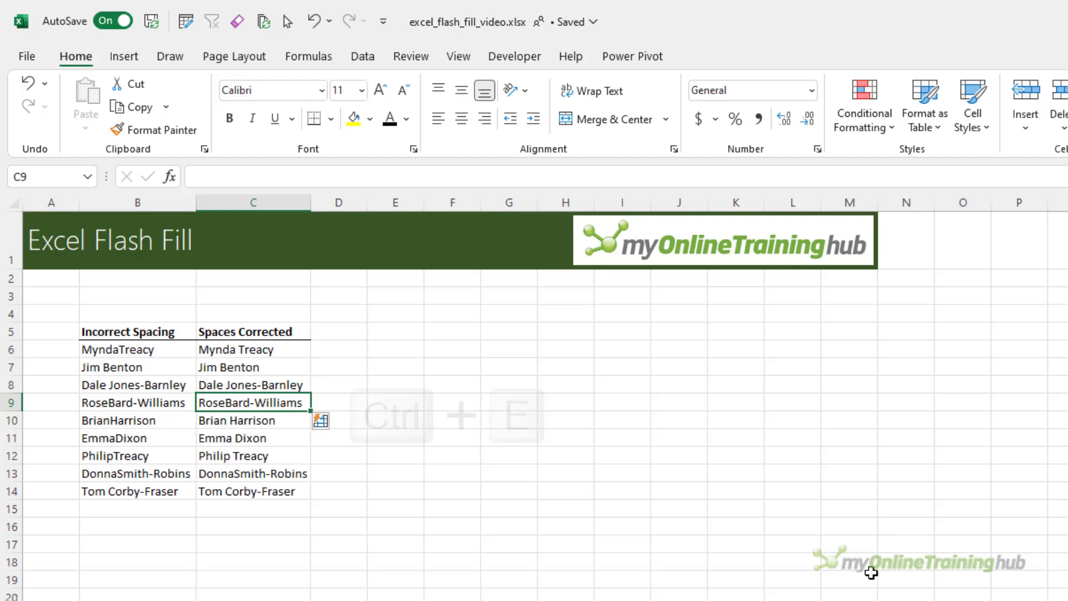
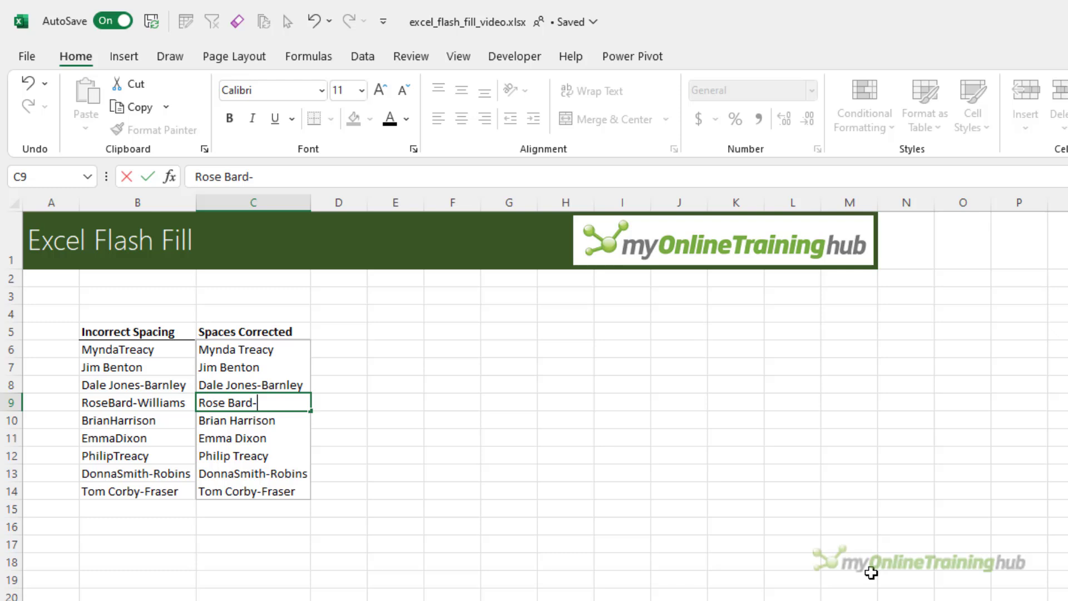
Fix the hyphenated surname in C9 so Flash Fill refreshes, then check the C13 result
key(Return)
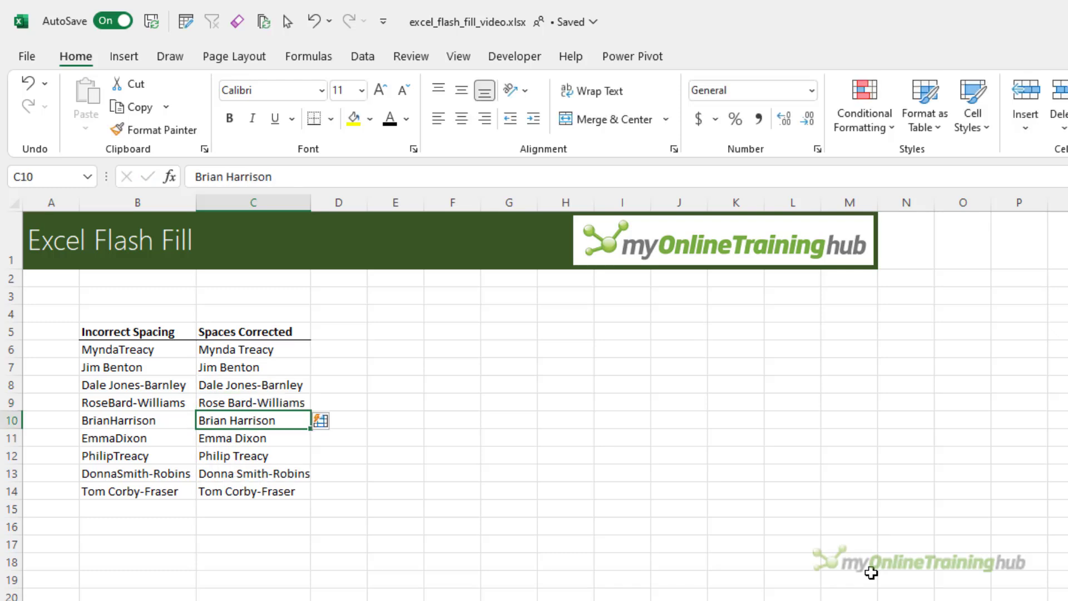
click(277, 470)
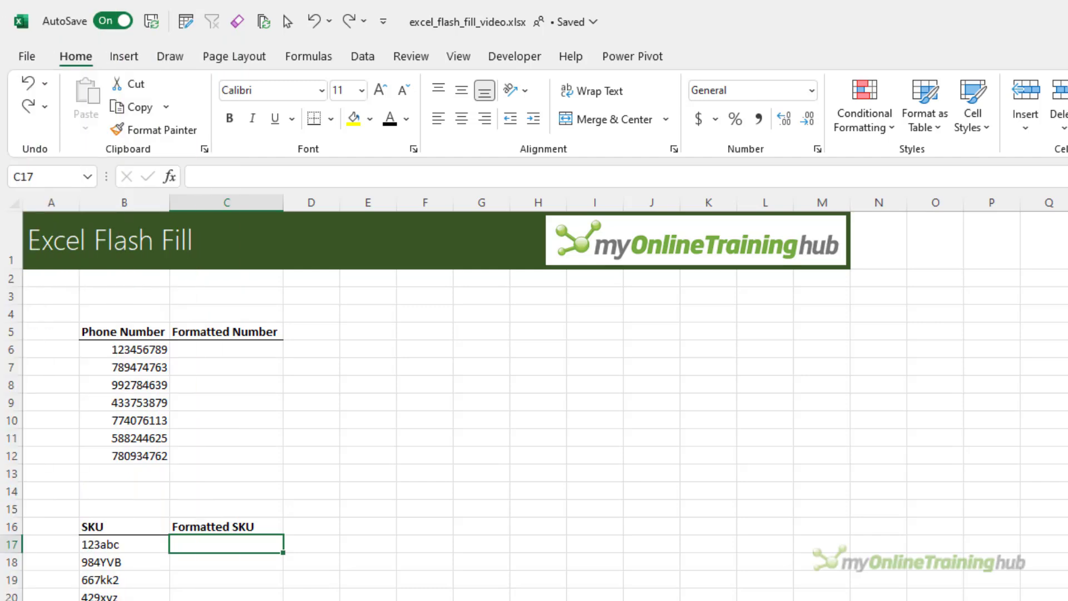
Enter 123-456-789 in C6 and Flash Fill the remaining phone numbers in C7:C12
click(224, 346)
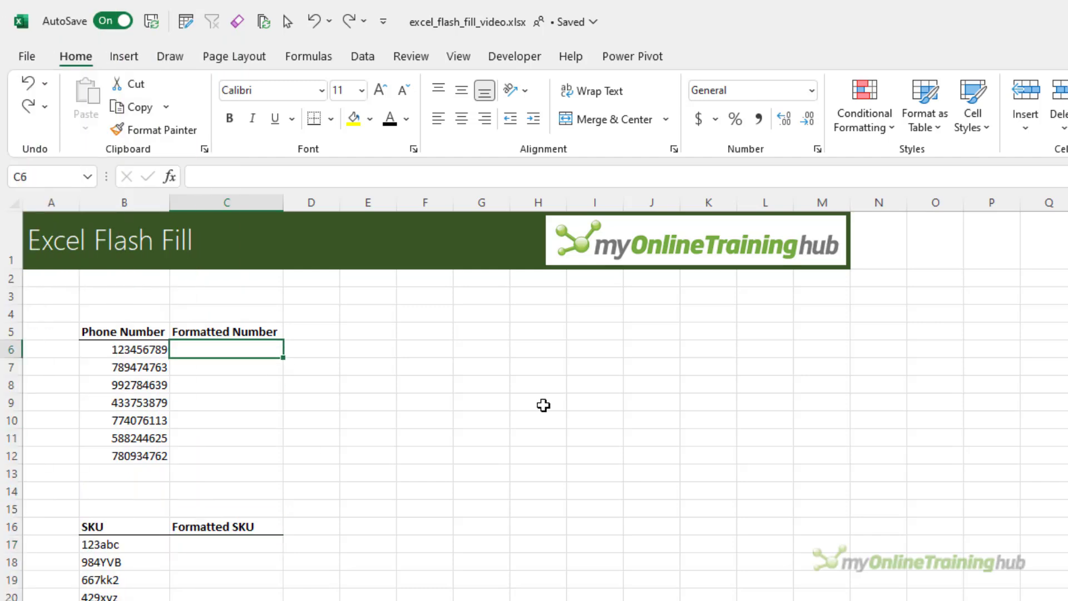
text(123-)
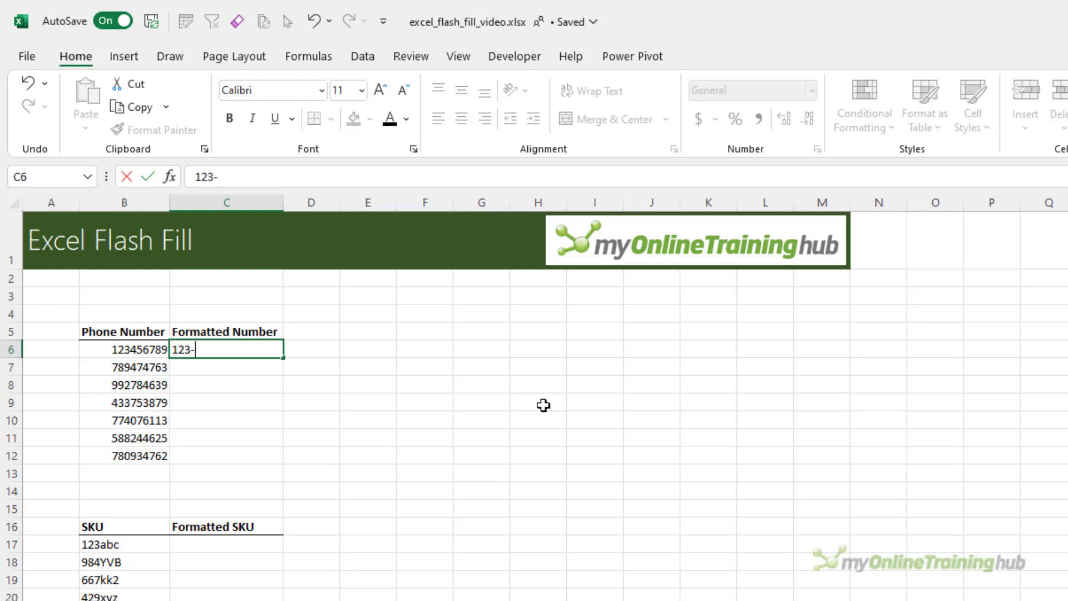
text(456-789)
key(Return)
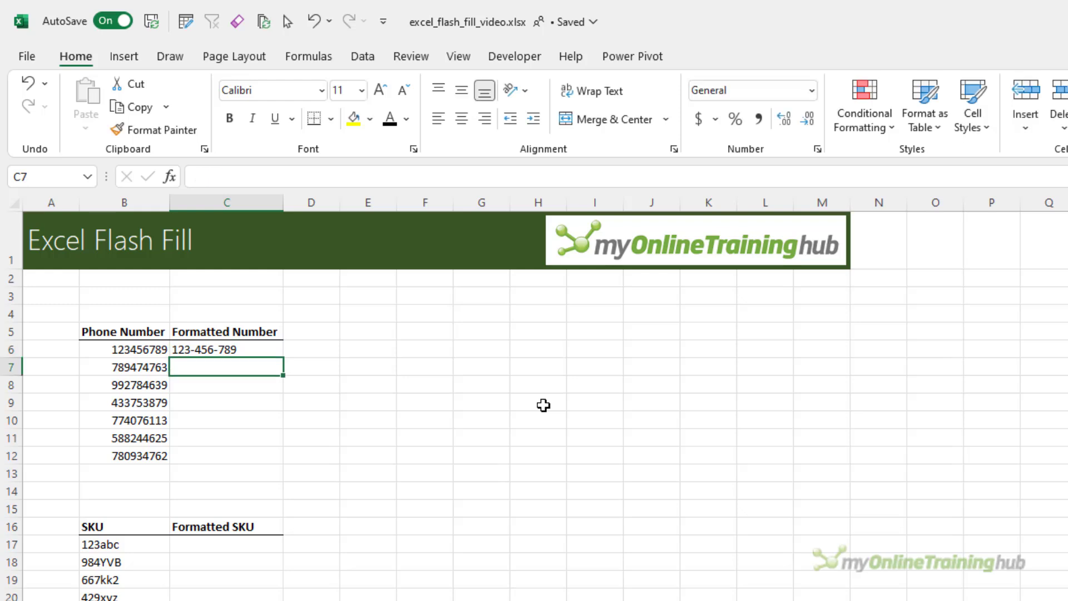
key(ctrl+e)
key(Down)
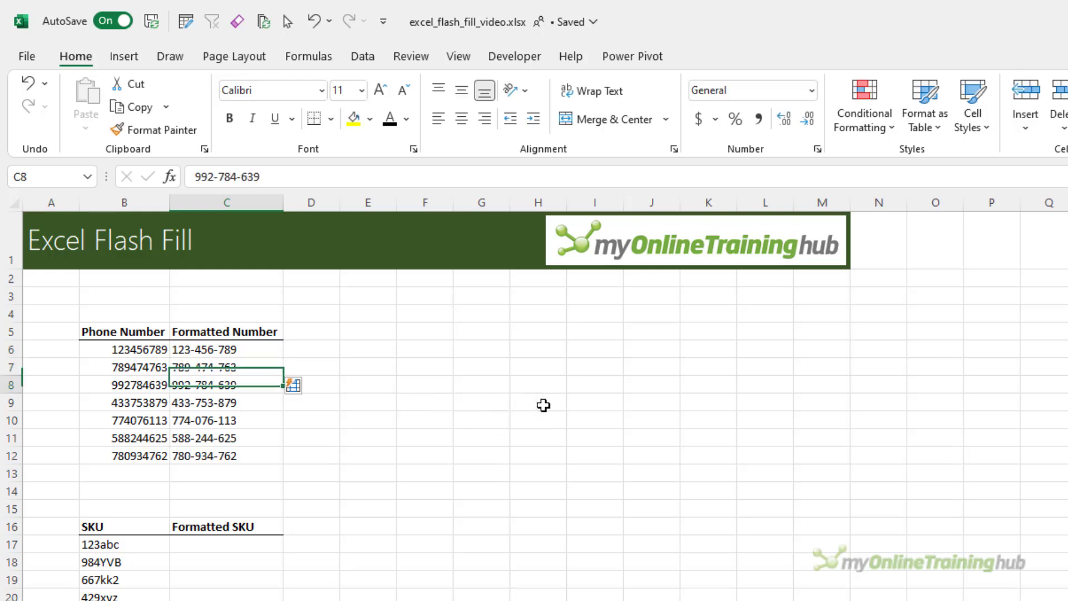
key(Down)
key(Down)
key(Down)
key(Down)
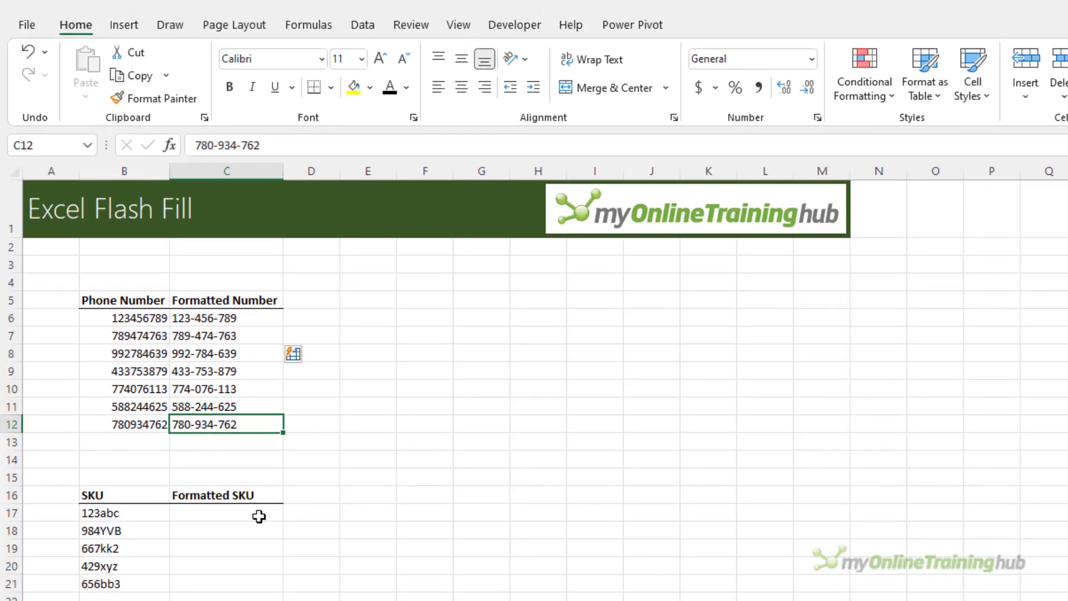
Enter the SKU examples 123-ABC and 667-KK2, then Flash Fill the remaining formatted SKUs
click(260, 548)
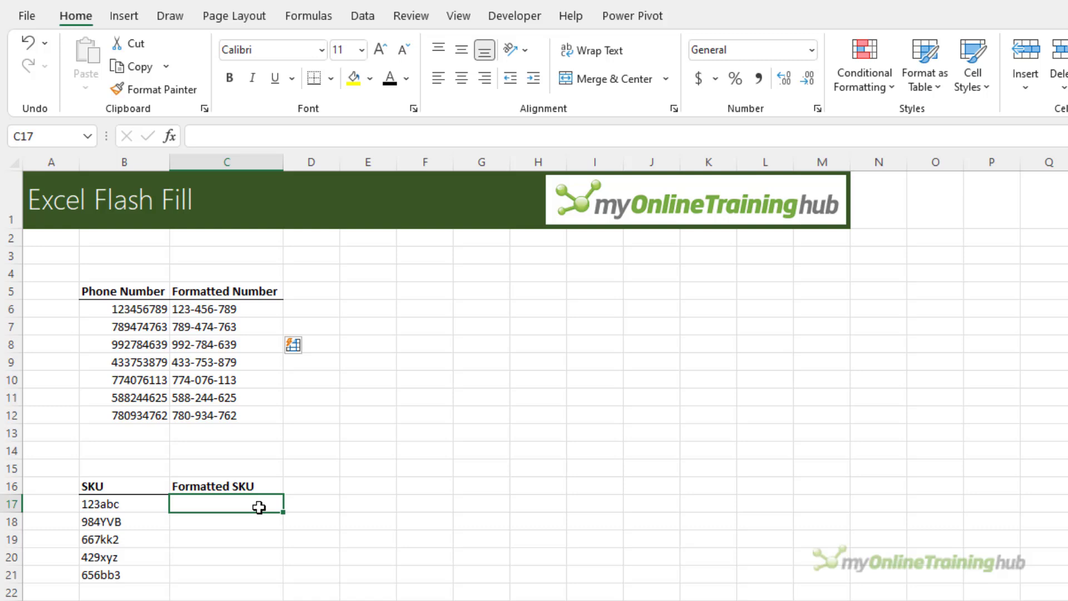
text(123)
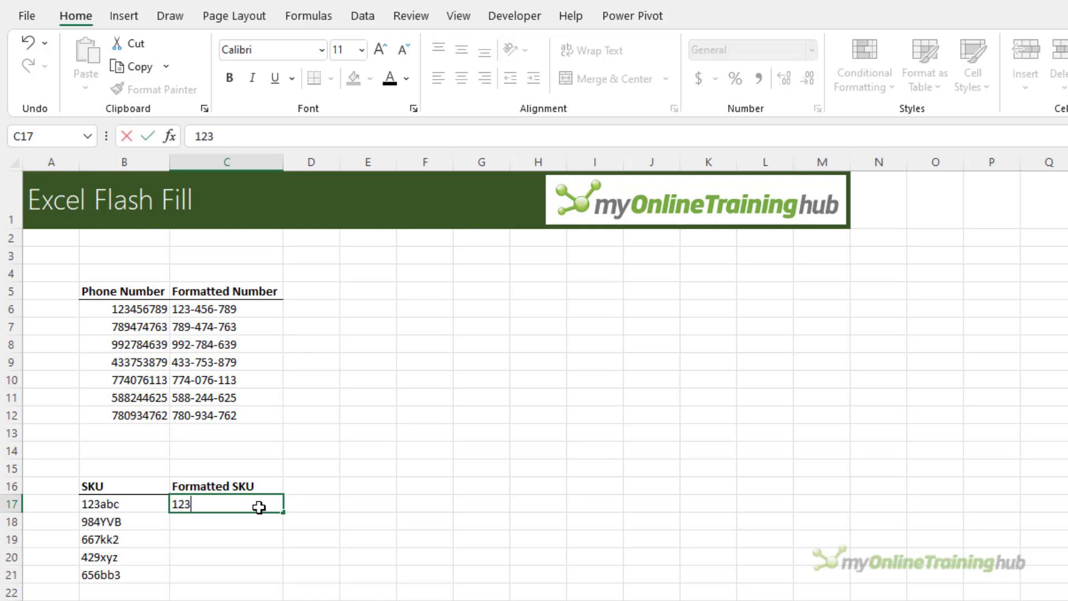
text(-ABC)
key(Return)
key(Down)
text(667-)
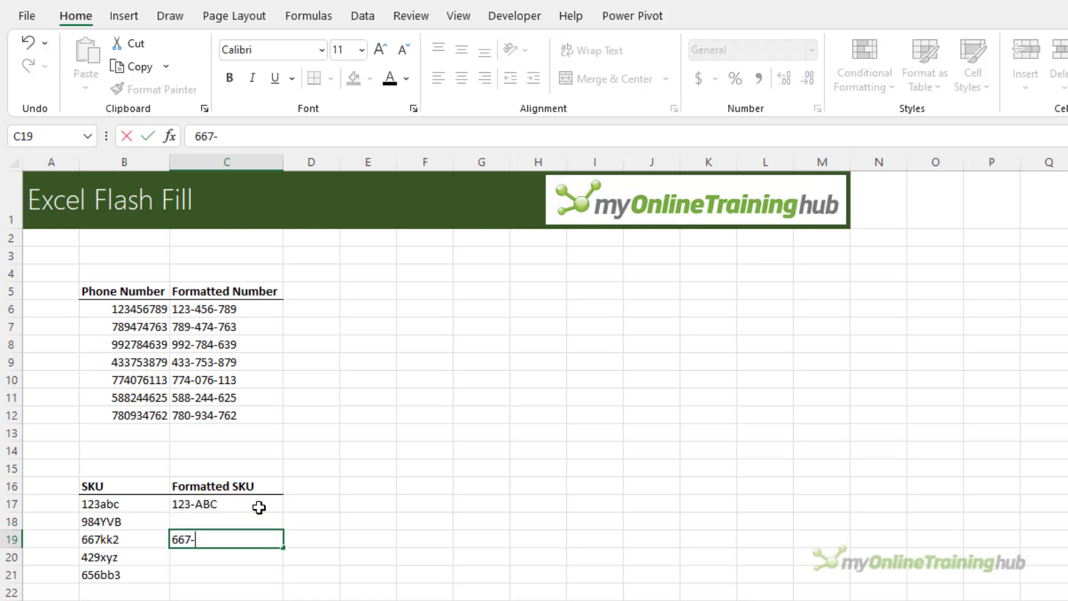
text(KK 2)
key(Return)
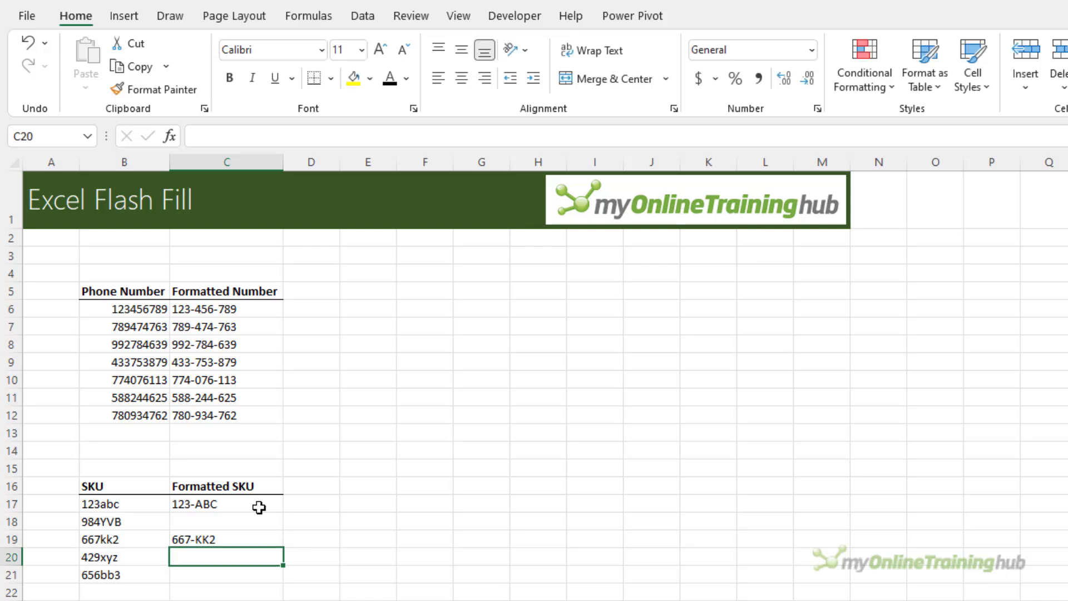
key(ctrl+e)
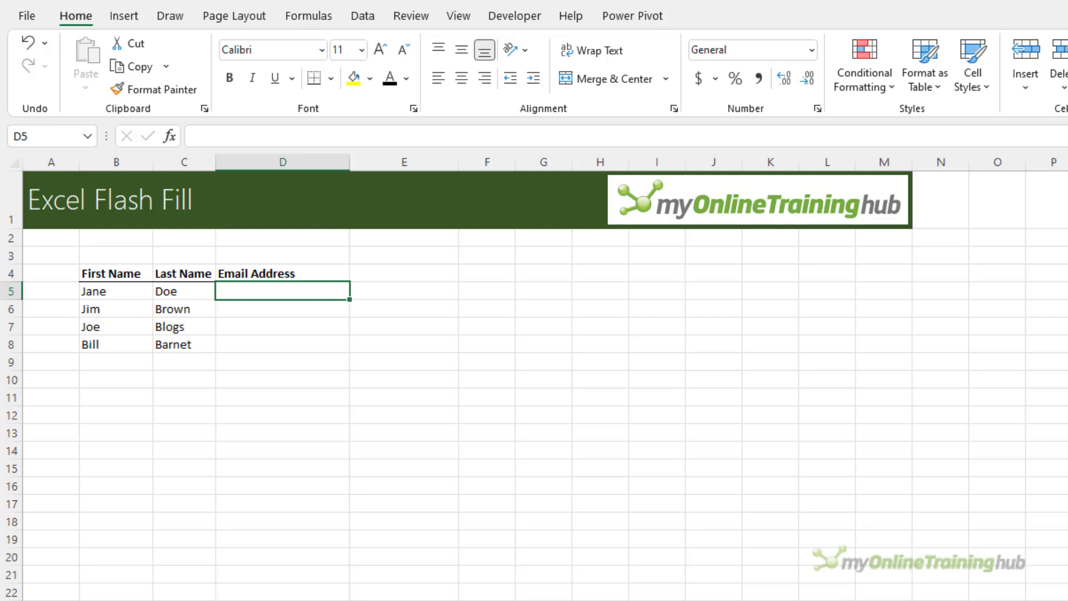
Enter the first person's first.last company email in D5 and Flash Fill D6:D8
text(jan)
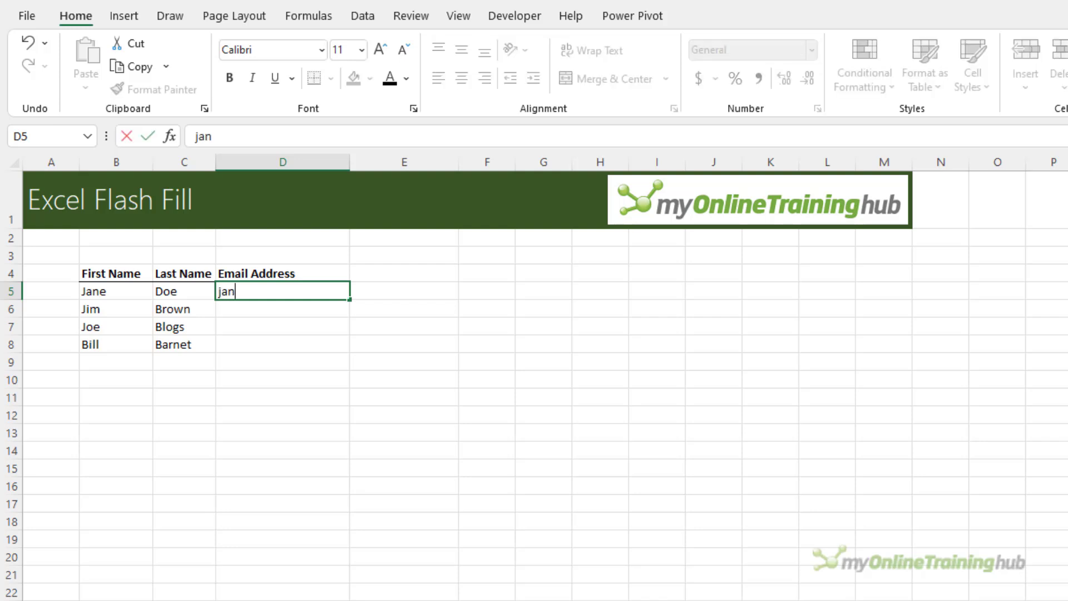
text(e.doe@acme.com)
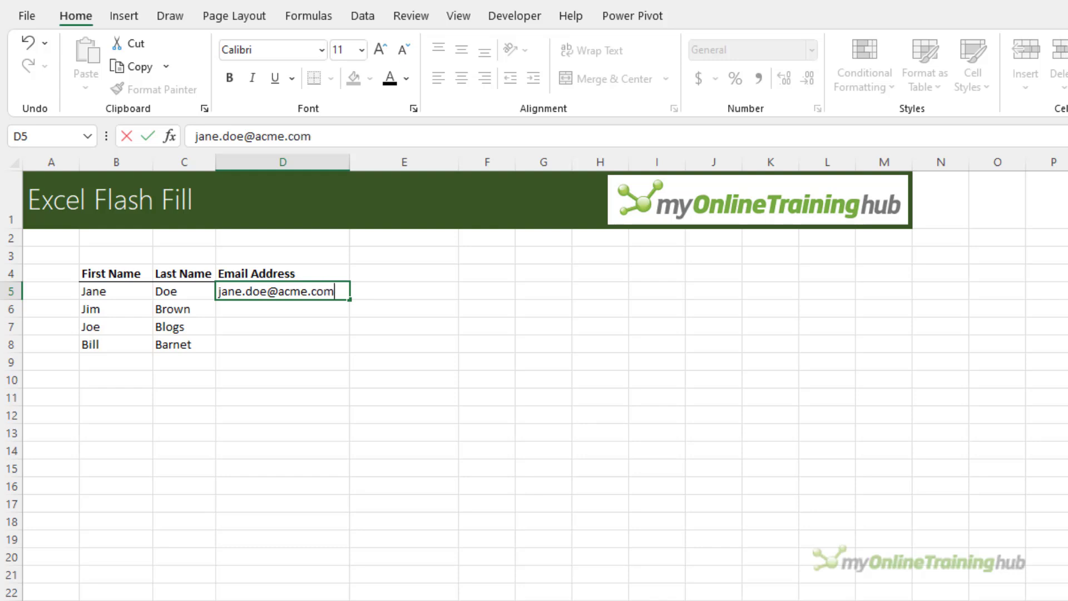
key(Return)
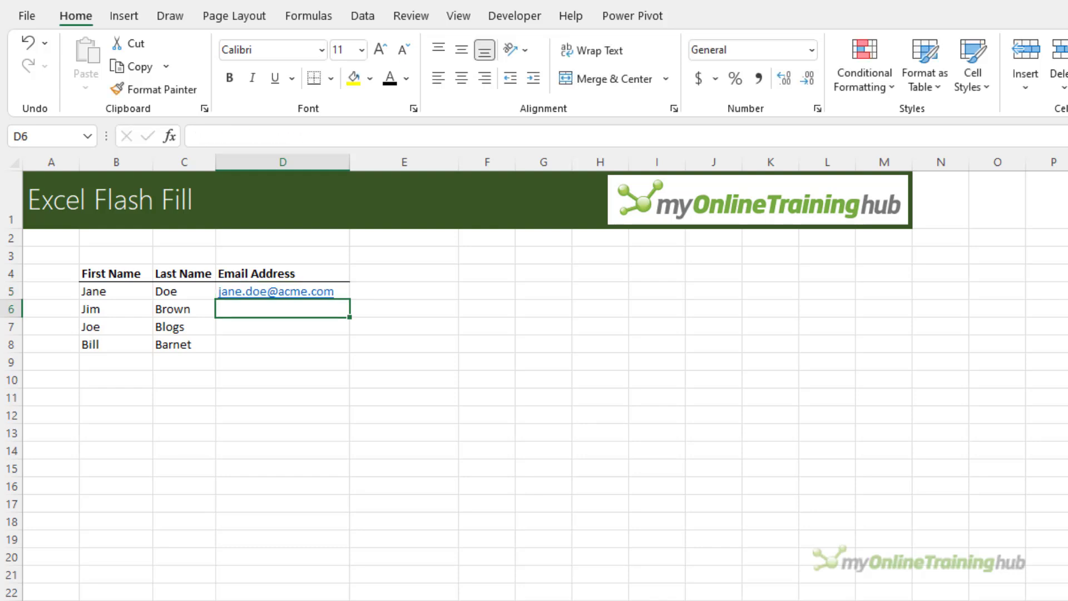
key(ctrl+e)
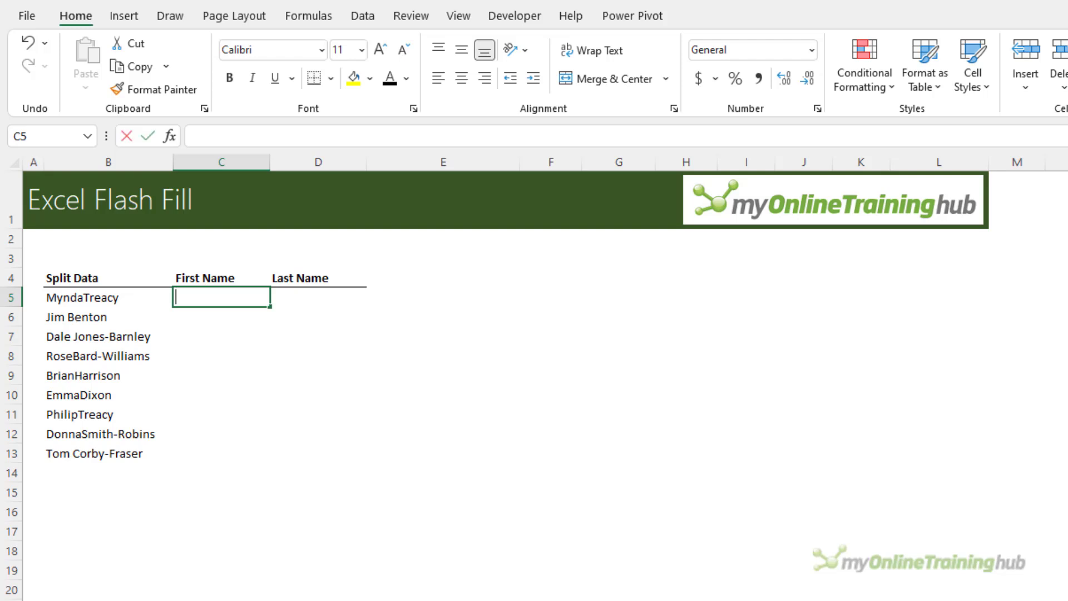
Enter an example first name in C5 and Flash Fill the First Name column
text(Mynda)
key(Return)
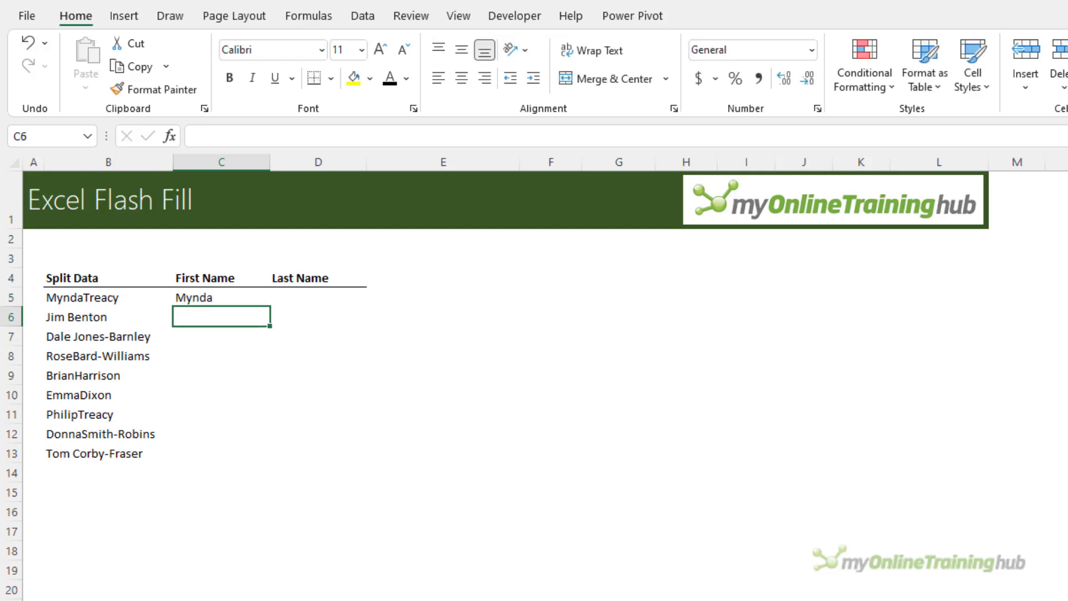
key(ctrl+e)
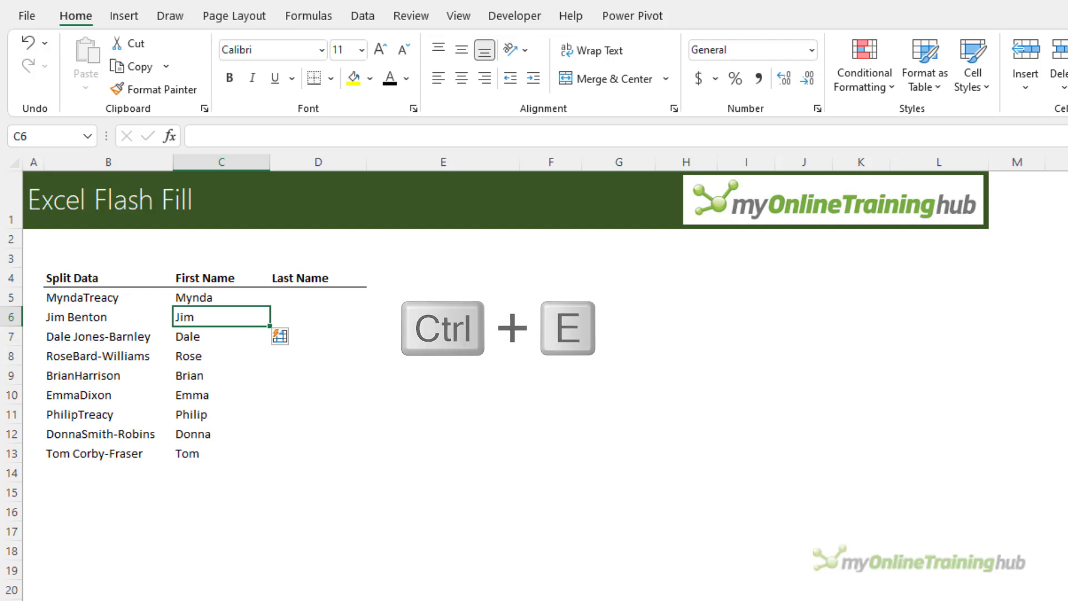
Enter example last names, including a hyphenated one, and Flash Fill the Last Name column
key(Up)
key(Right)
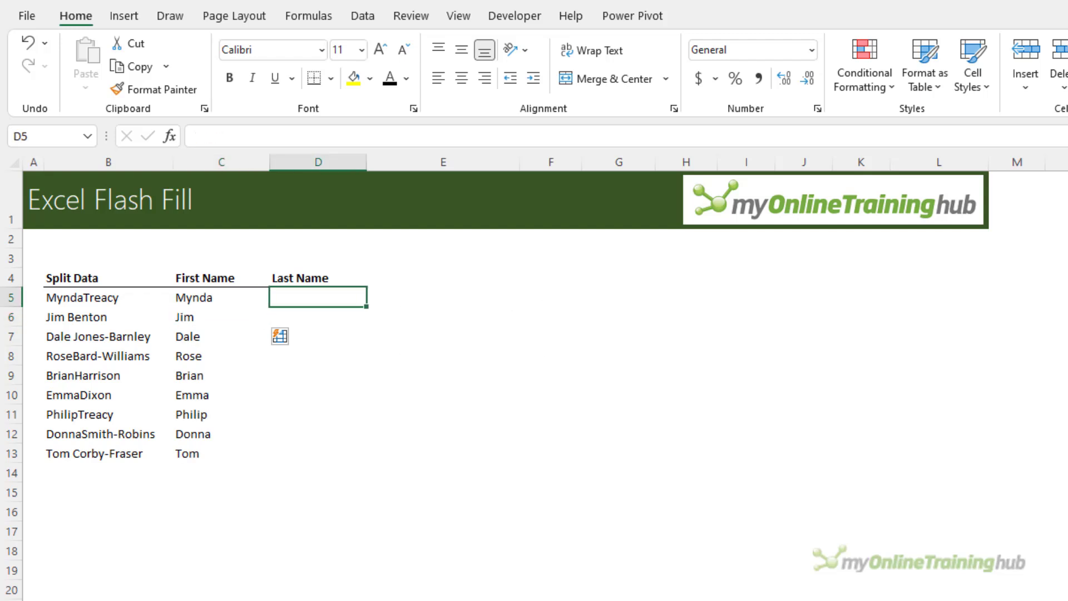
text(Treacy)
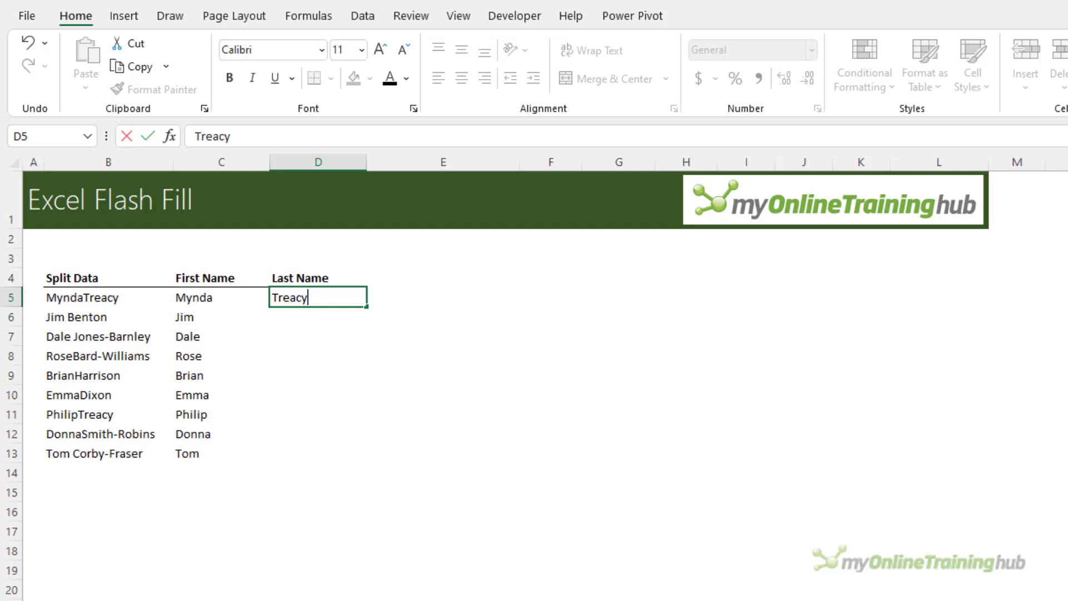
key(Return)
key(Down)
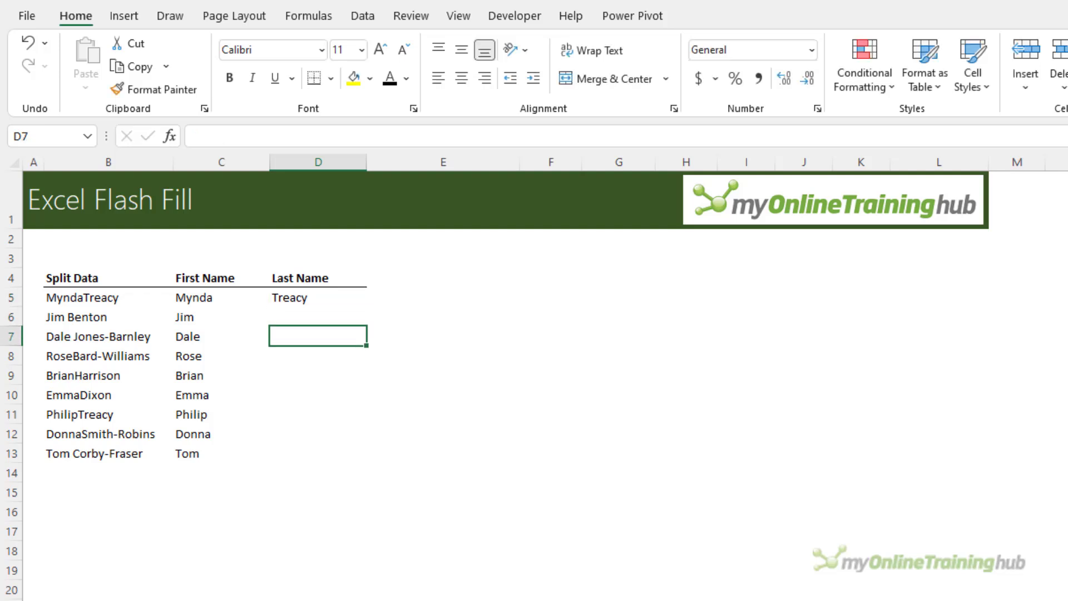
text(Jones-B)
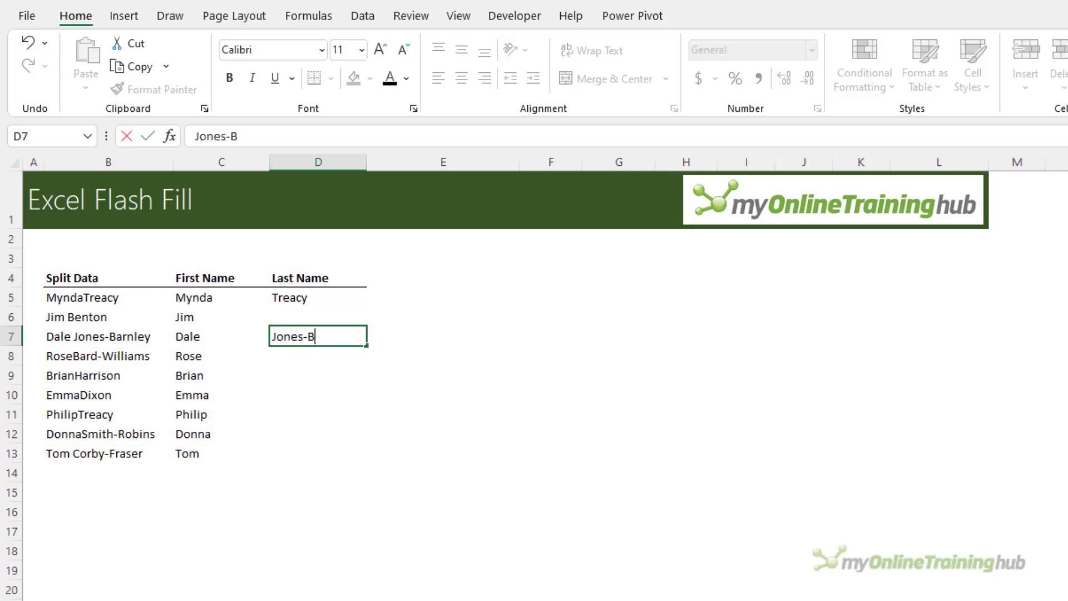
text(arnely)
key(BackSpace)
key(BackSpace)
key(BackSpace)
text(ley)
key(Return)
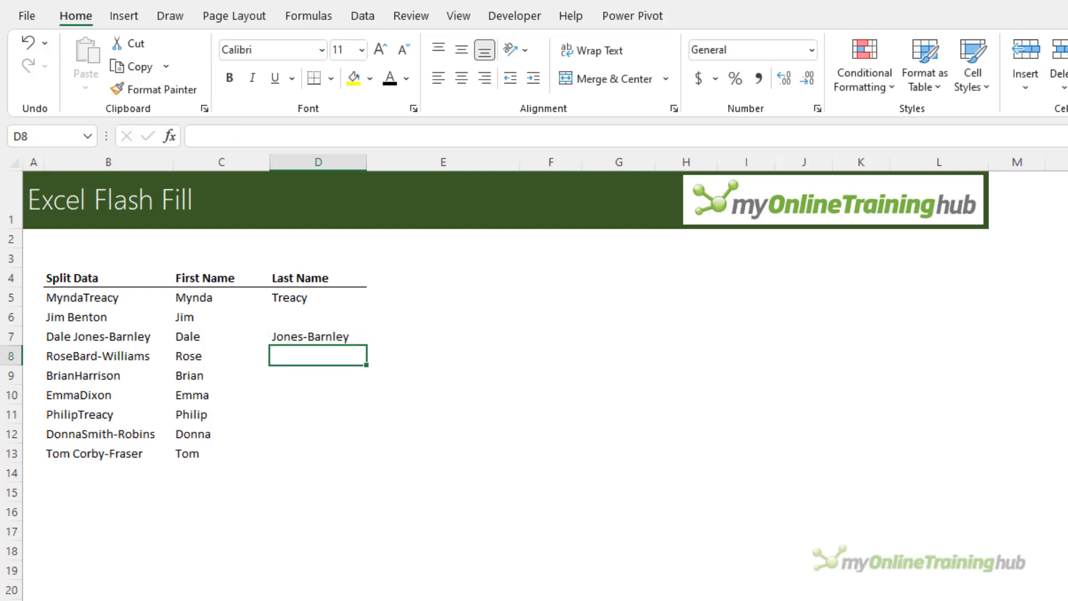
key(ctrl+e)
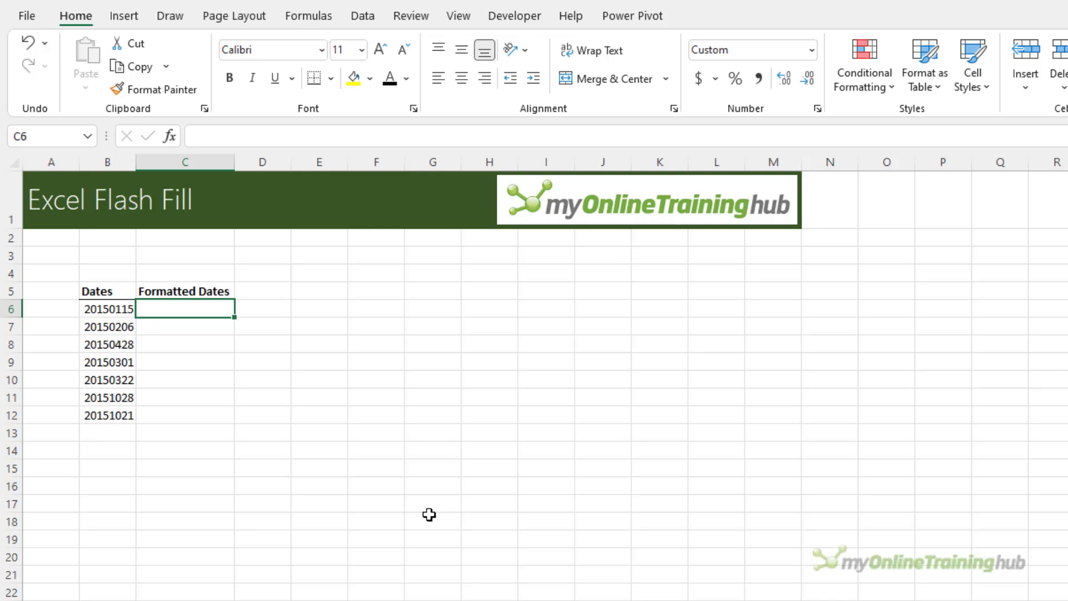
Enter 15/01/2015 and 6/2/2015 as example dates, then Flash Fill the remaining dates
text(15/01/2015)
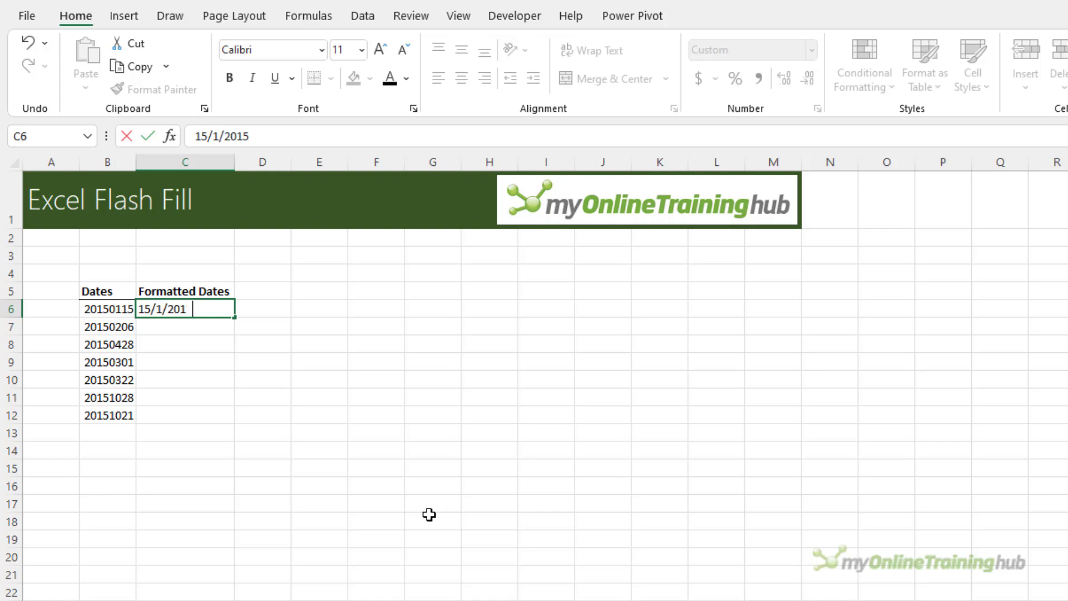
key(Return)
text(6/2/2015)
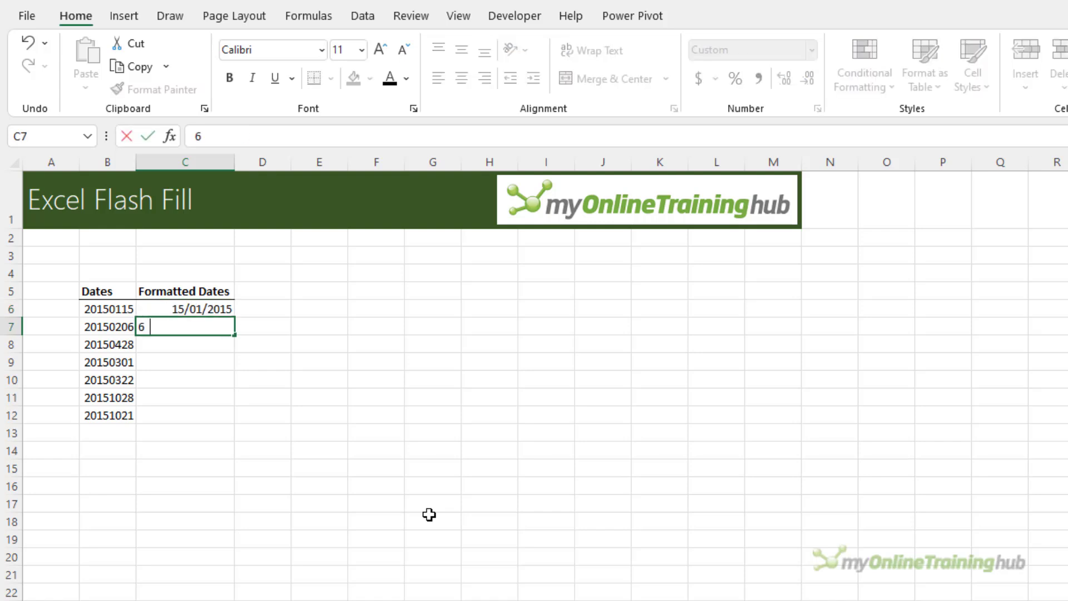
key(Return)
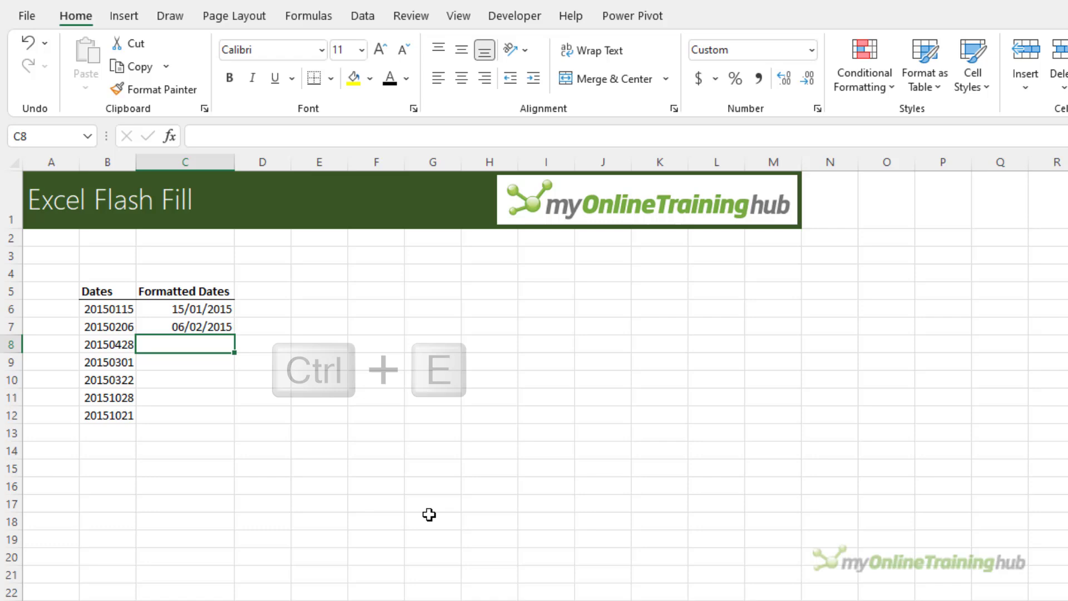
key(ctrl+e)
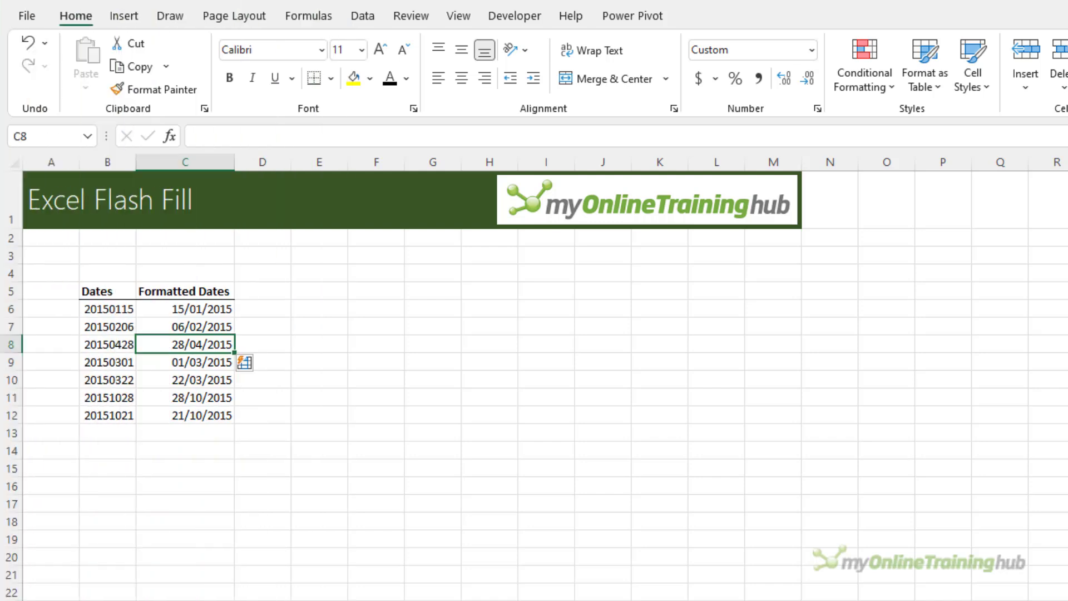
Check the Flash Fill setting on the Advanced page of Excel Options, then show the Data tab
click(28, 16)
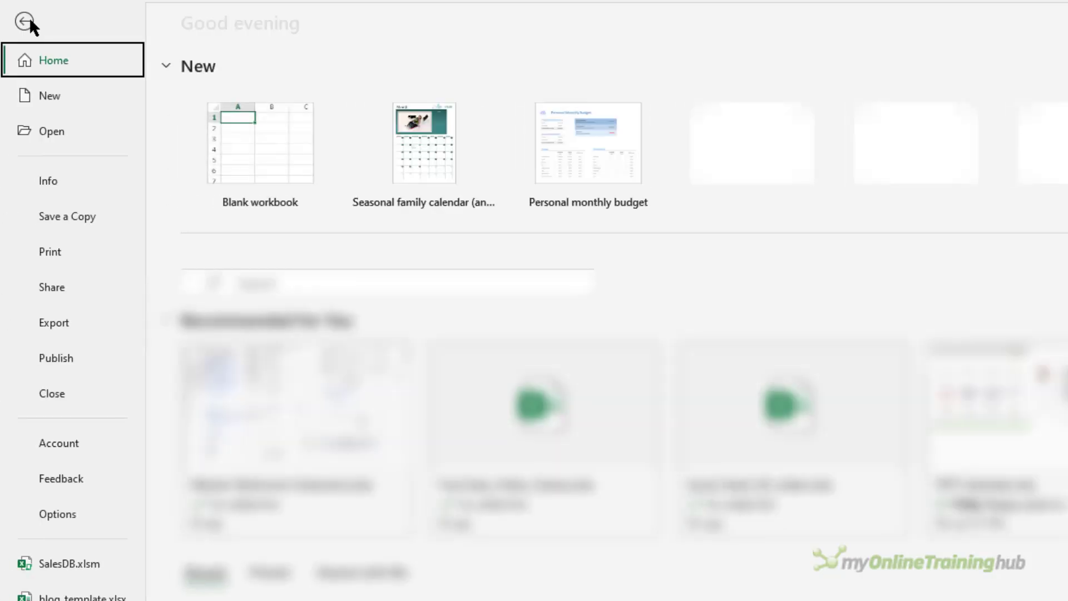
click(85, 509)
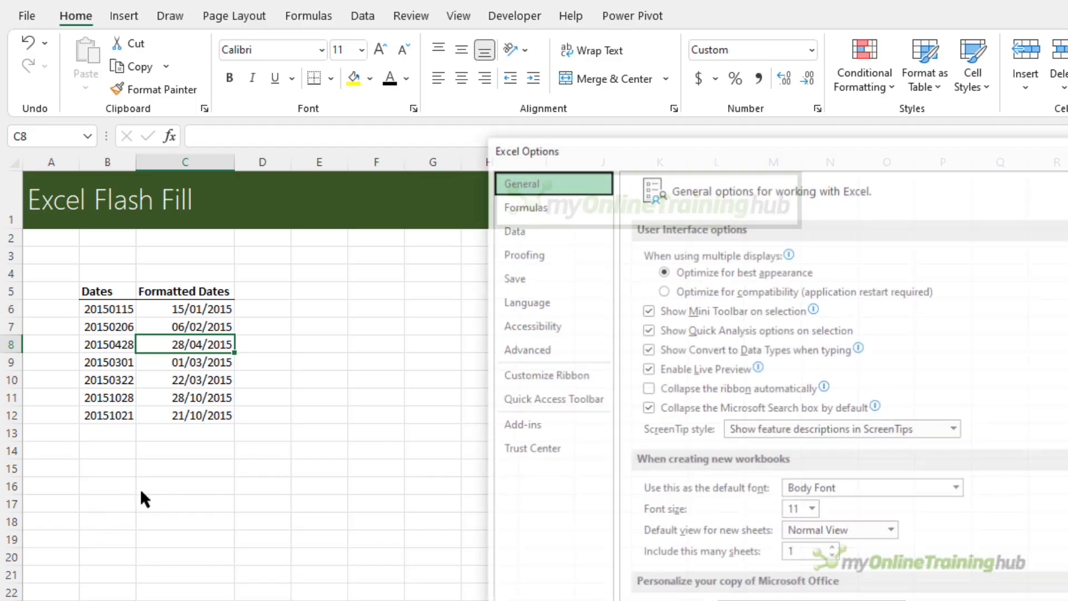
click(523, 353)
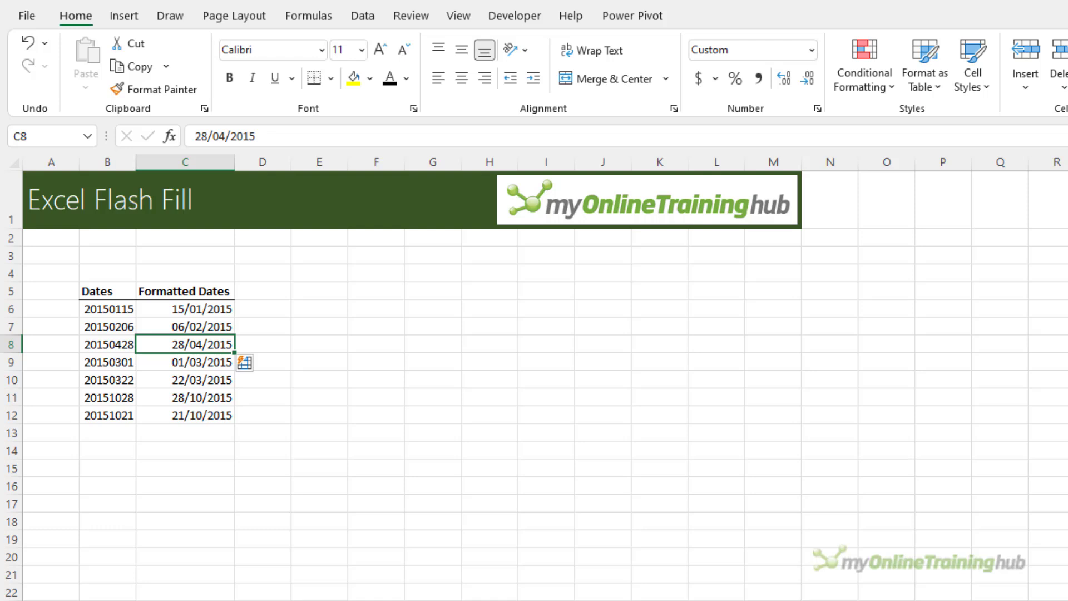
click(377, 13)
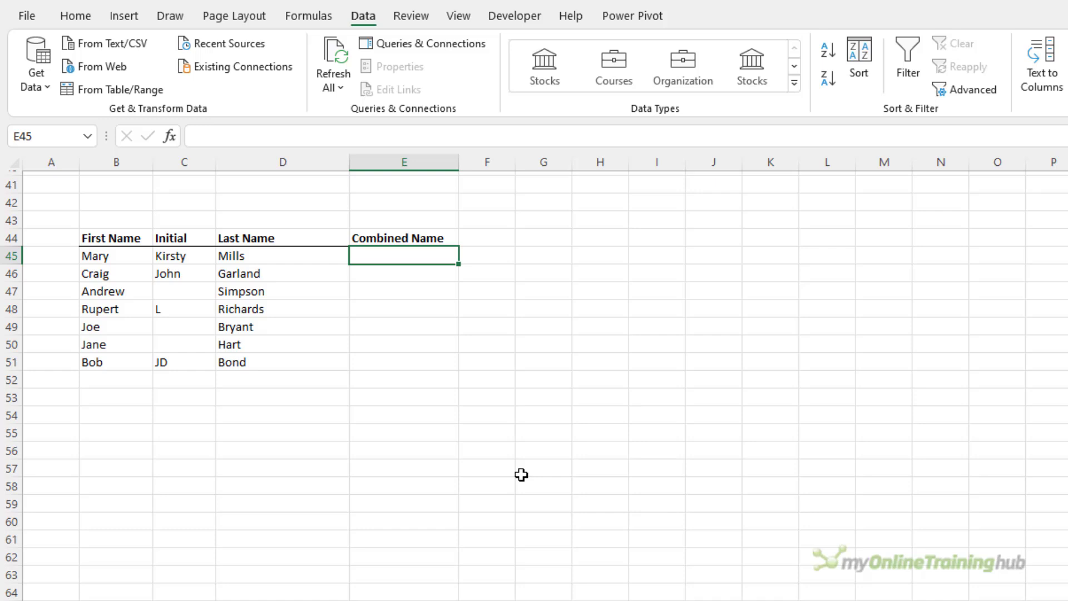
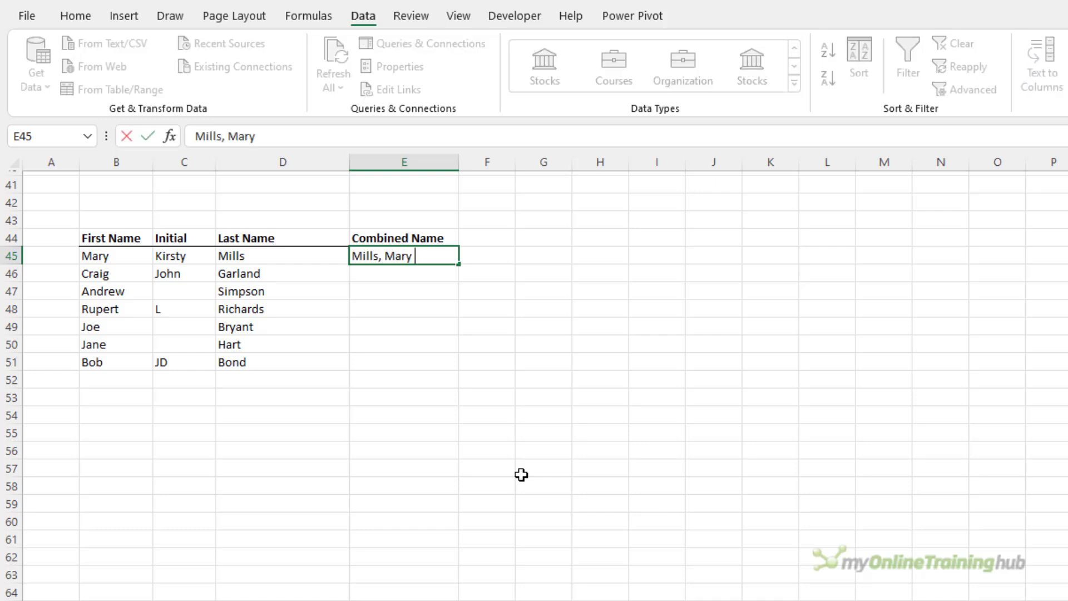
Enter three 'Last, First Initial.' examples in E45:E47 so Flash Fill completes E48:E51
key(Return)
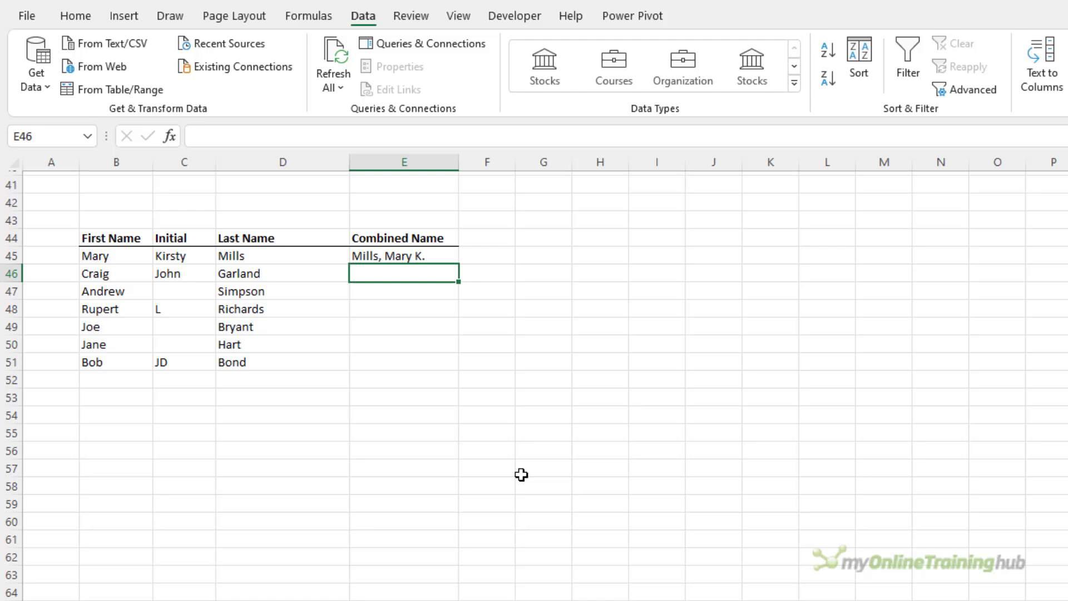
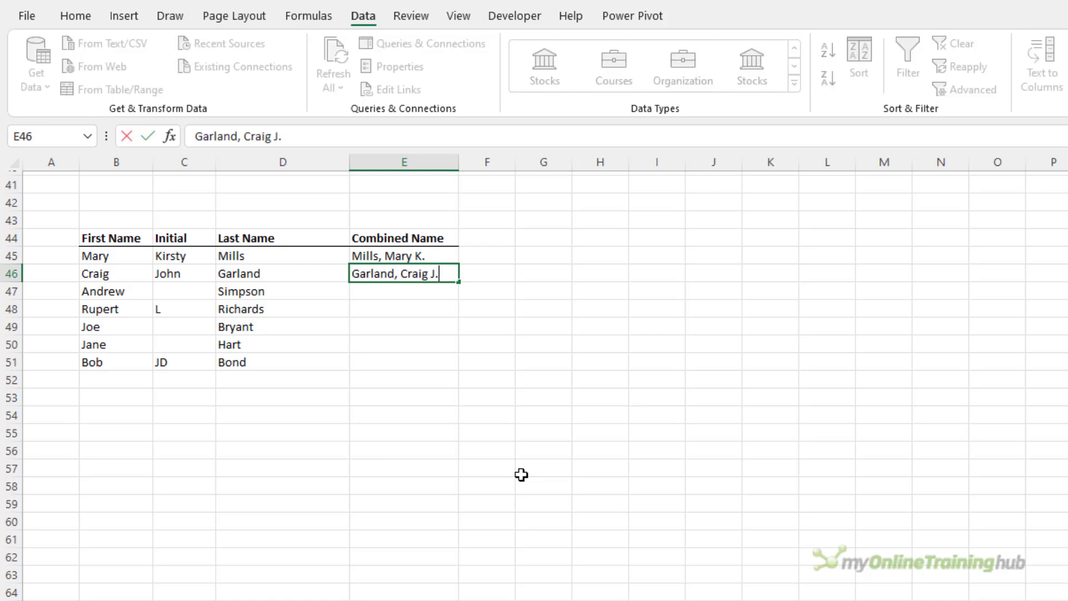
key(Return)
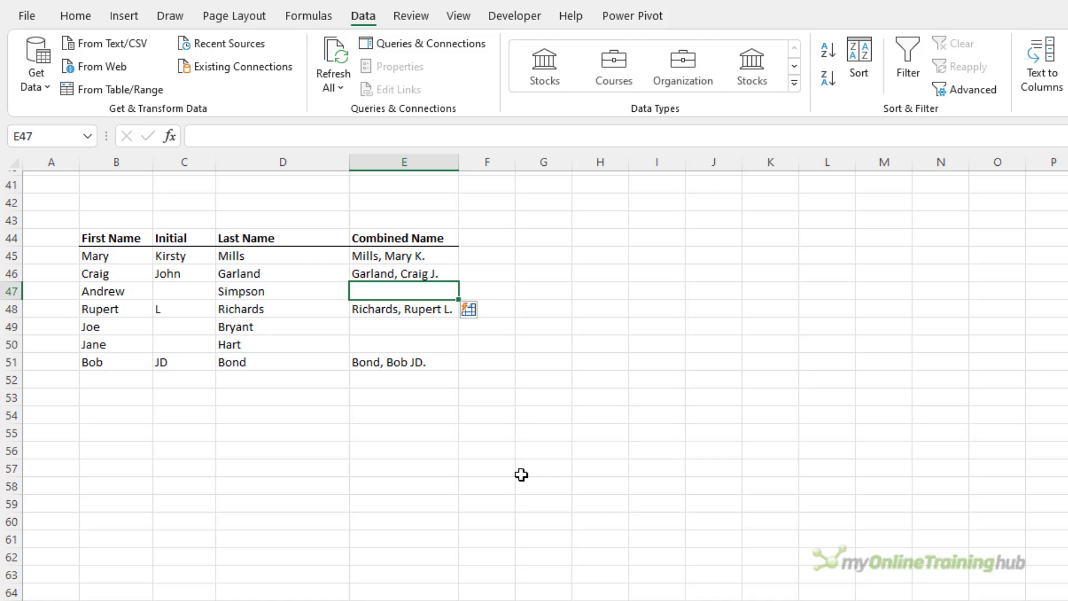
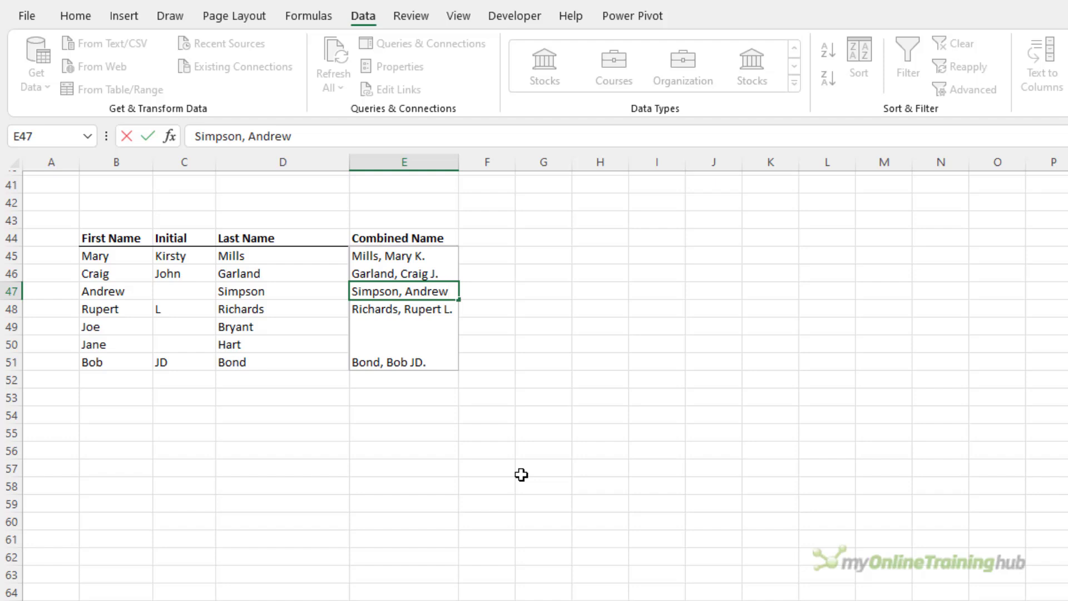
key(Return)
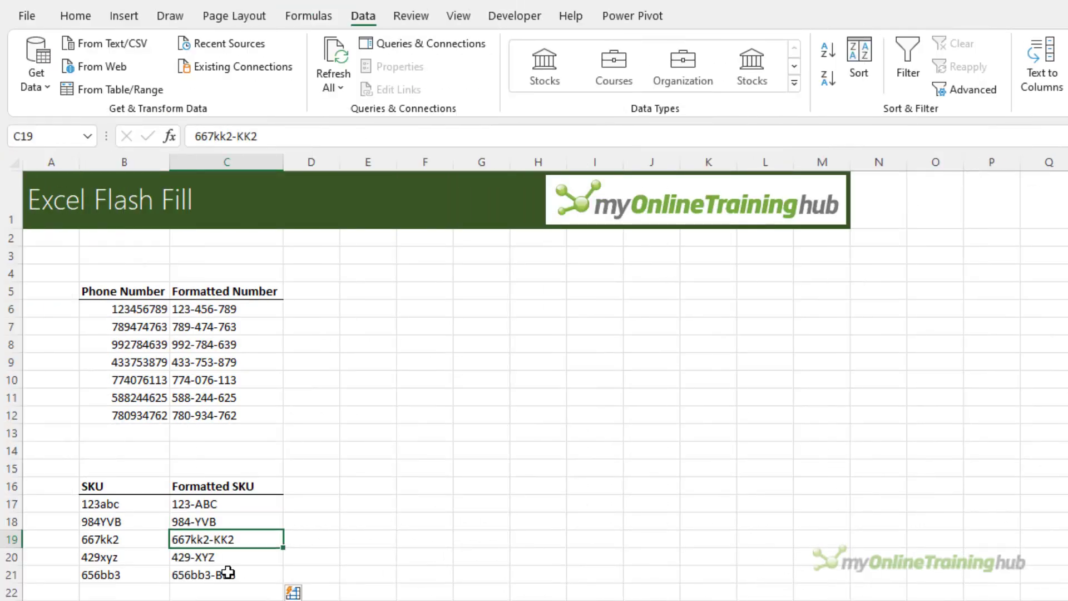
Retype C19 as 667-KK2 so Flash Fill corrects C21 to 656-BB3
key(Down)
key(Down)
click(253, 540)
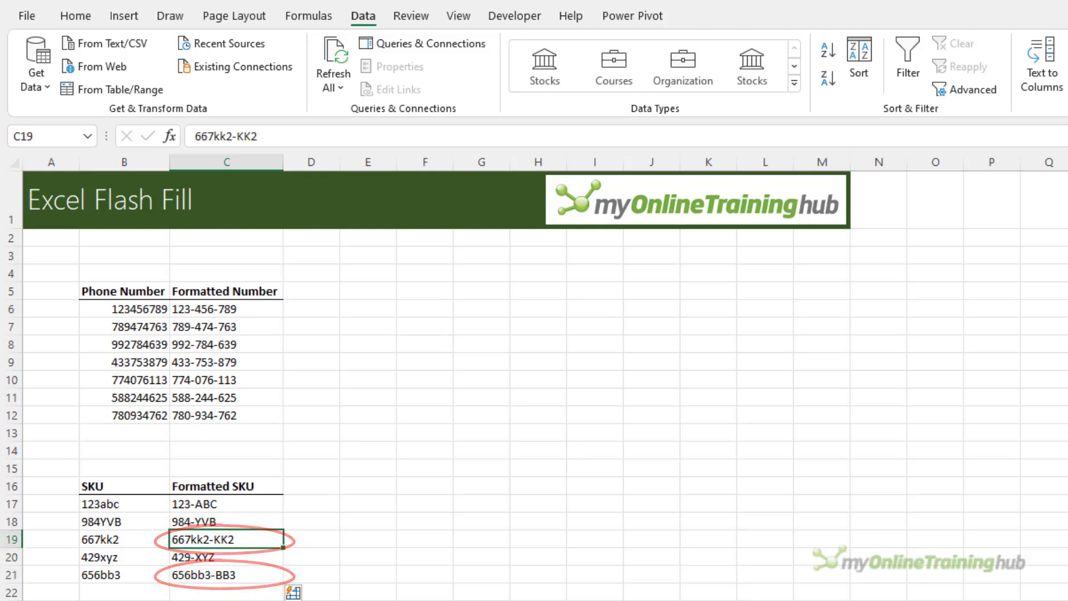
text(667-)
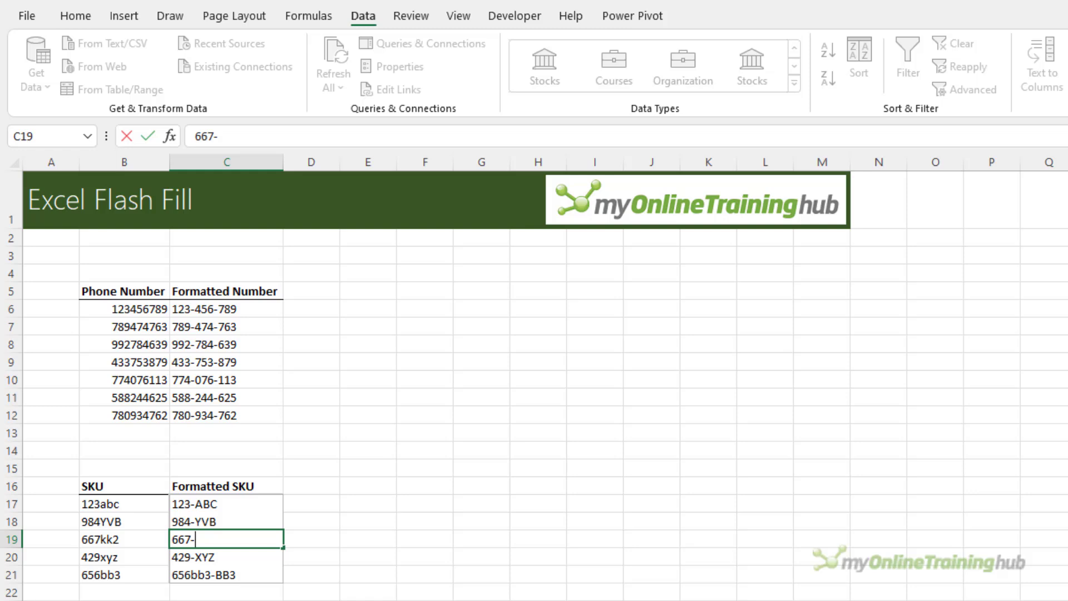
text(KK2)
key(Return)
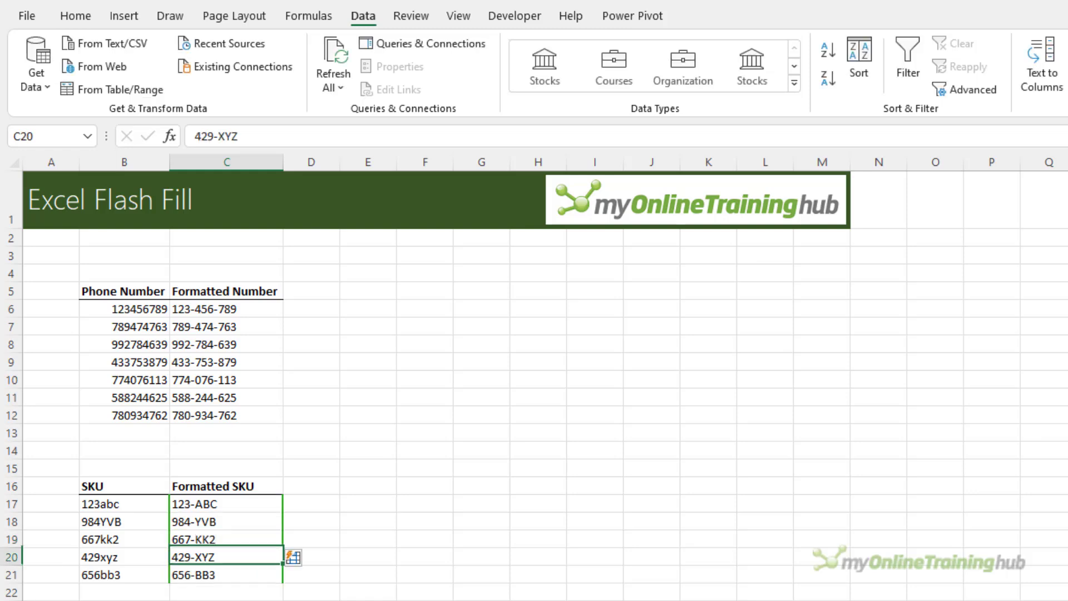
key(Down)
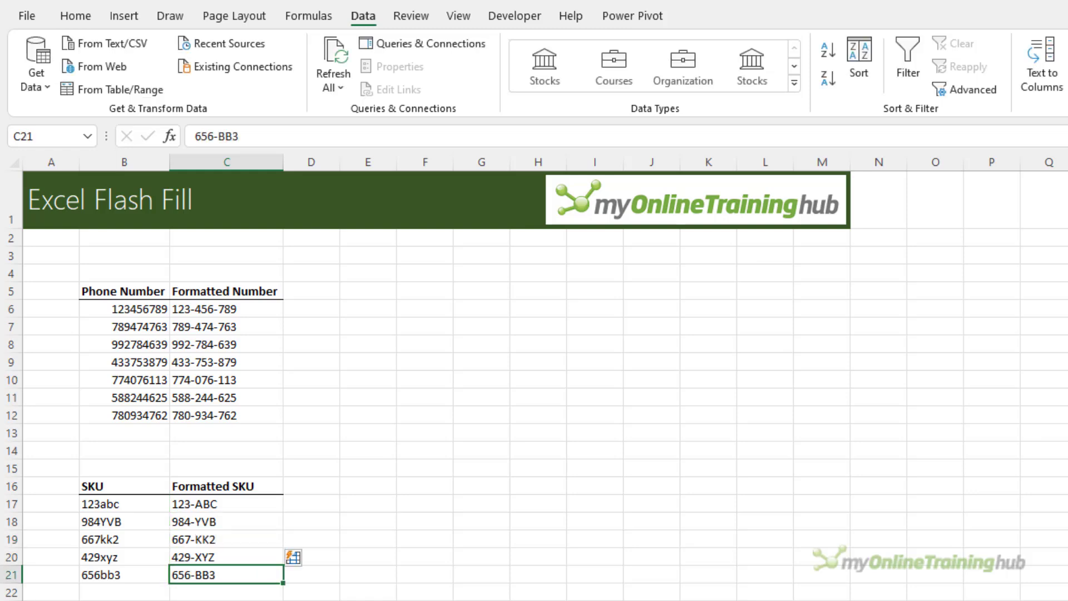